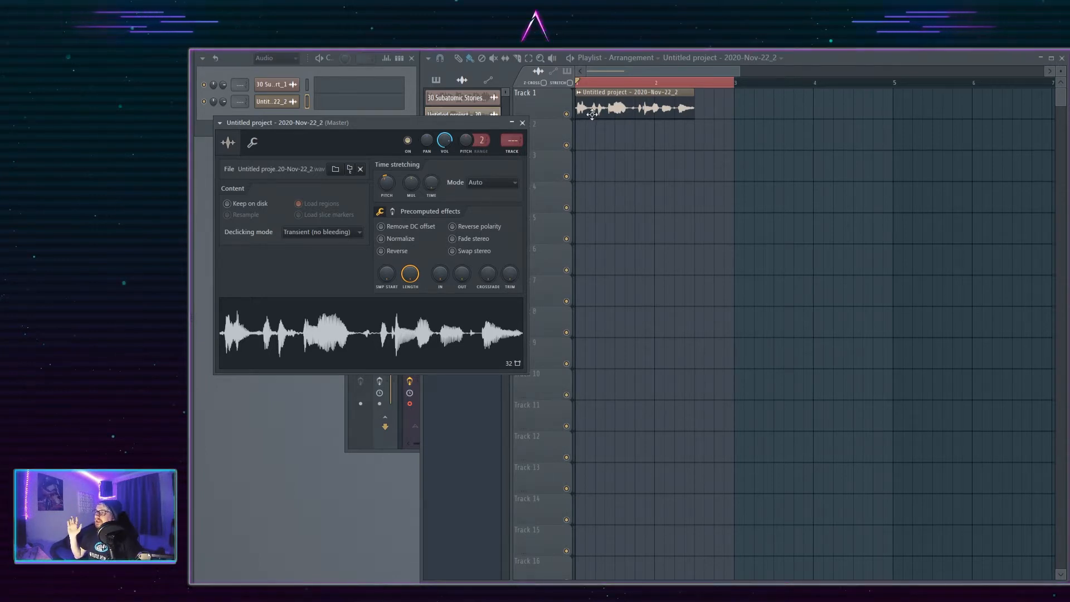
Place a copy of the vocal clip at the start of Track 2 and make it unique as a sample
{"action": "left_click", "coordinate": [580, 129]}
{"action": "right_click", "coordinate": [579, 129]}
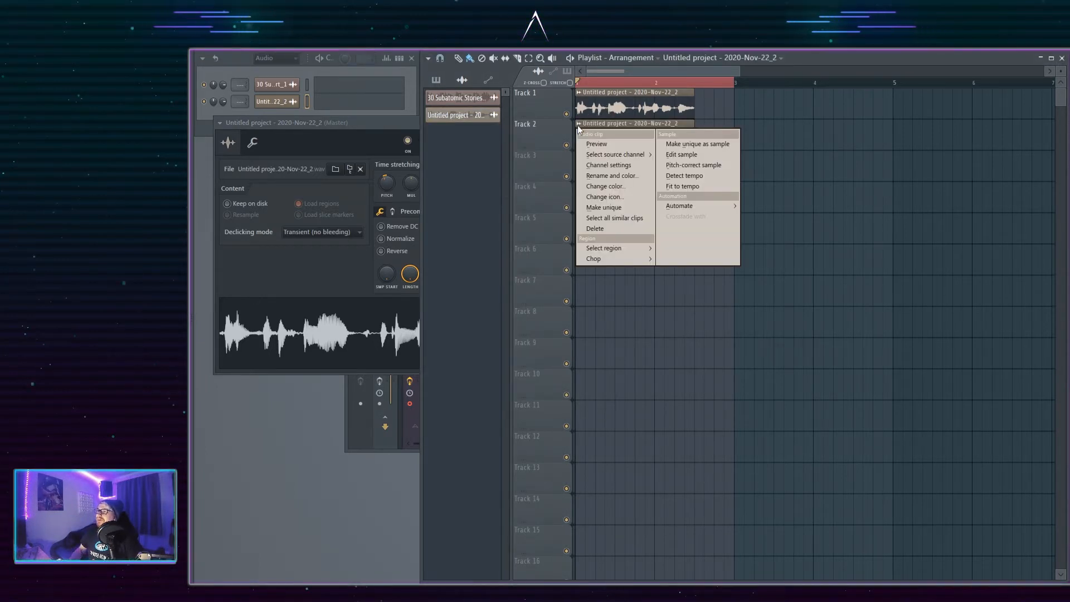
{"action": "left_click", "coordinate": [700, 146]}
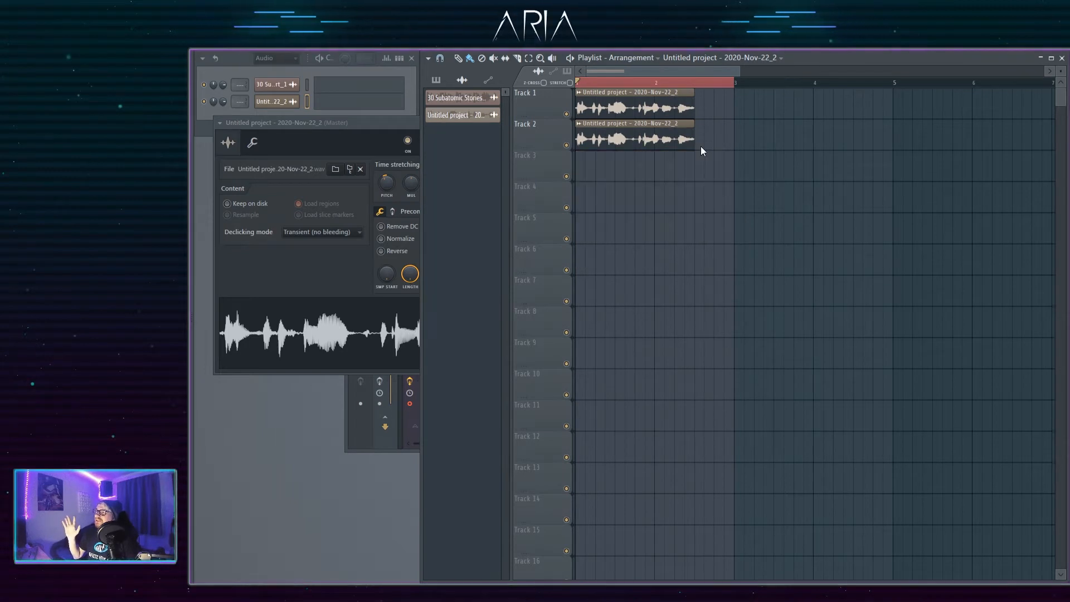
{"action": "key", "text": "Return"}
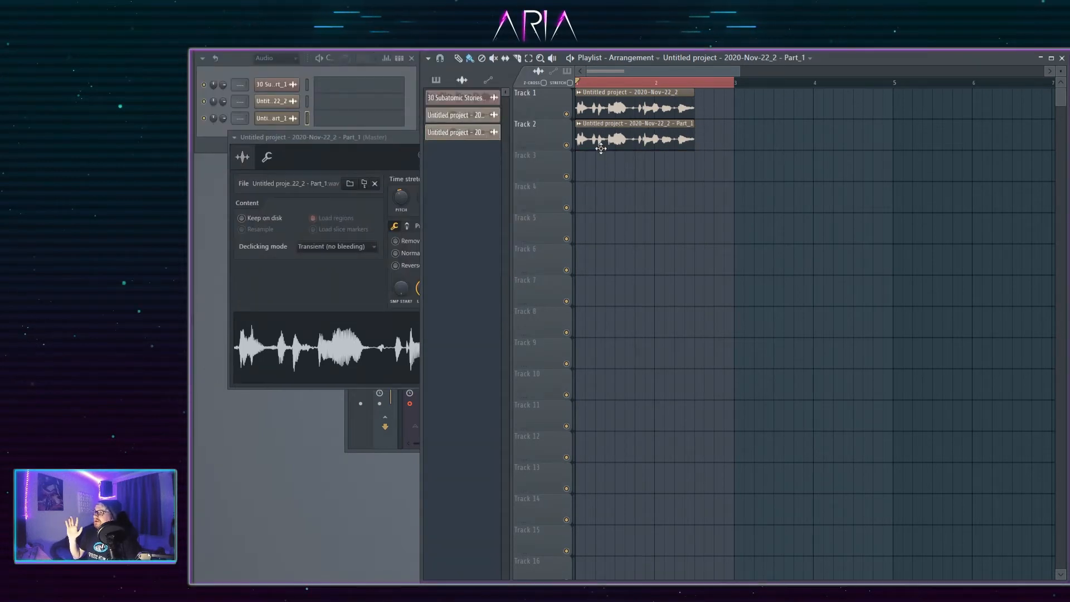
Make the Track 2 clip unique as a sample once more, so its pitch setting is rendered into the new file
{"action": "right_click", "coordinate": [403, 193]}
{"action": "left_click", "coordinate": [416, 199]}
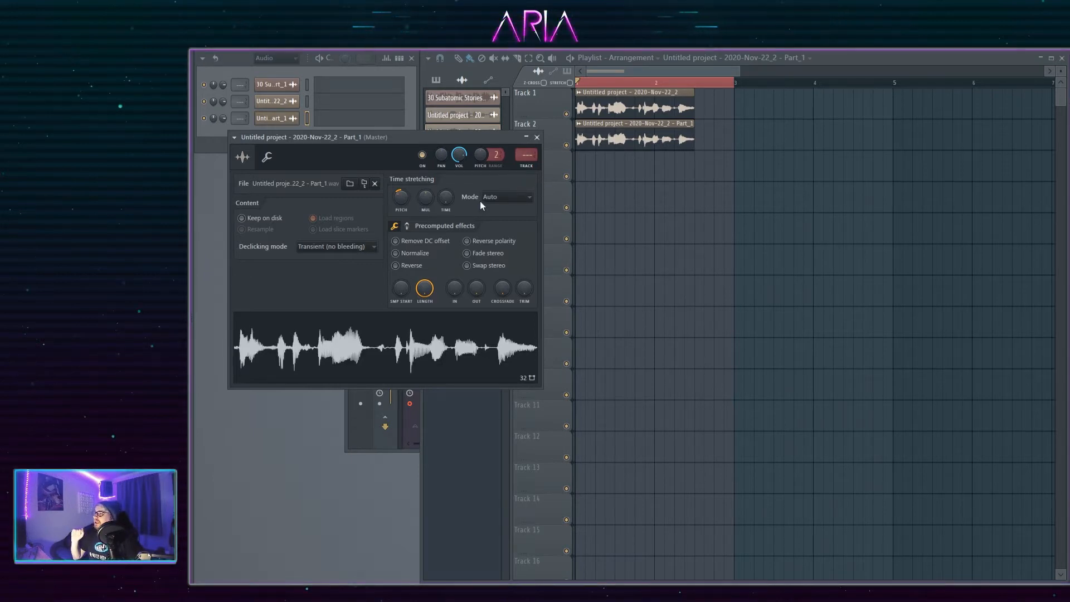
{"action": "left_click", "coordinate": [579, 123]}
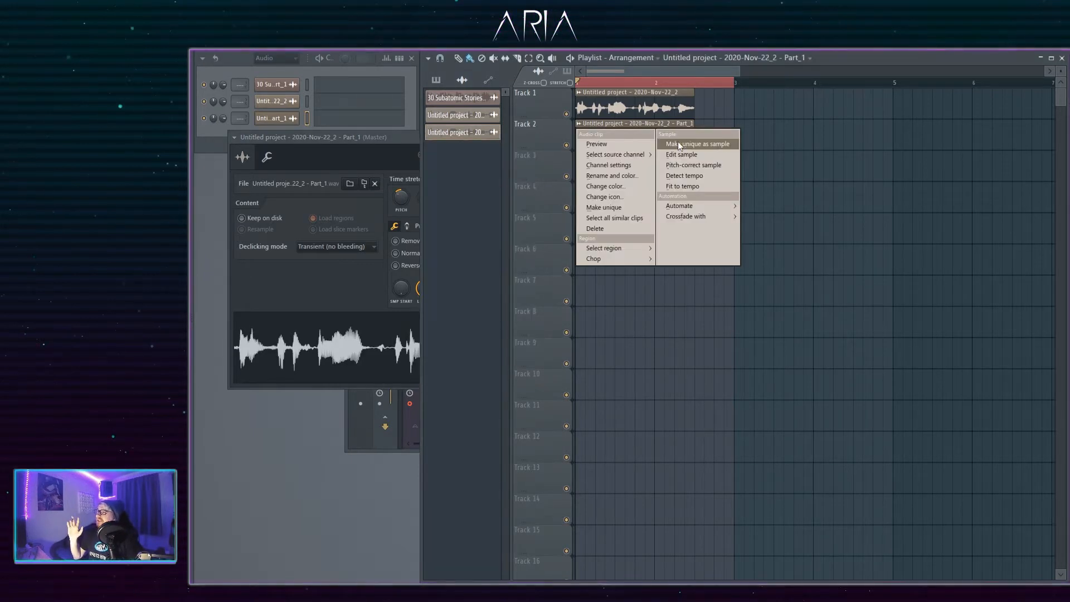
{"action": "left_click", "coordinate": [677, 142]}
{"action": "key", "text": "Return"}
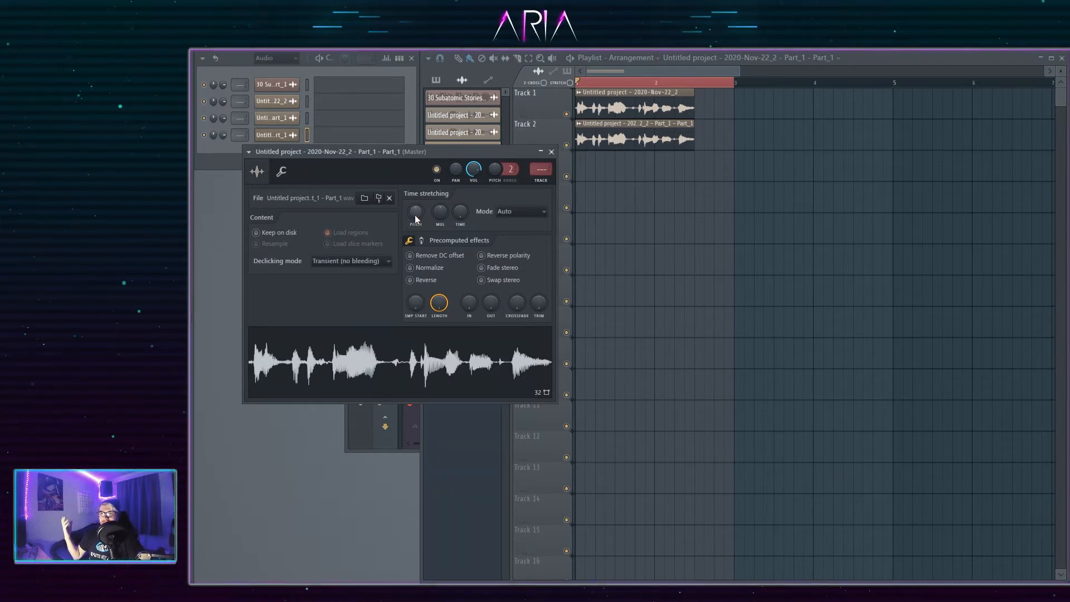
Lower the time-stretching pitch of the Track 2 vocal copy and set its stretch mode to e3 mono
{"action": "double_click", "coordinate": [606, 109]}
{"action": "double_click", "coordinate": [619, 141]}
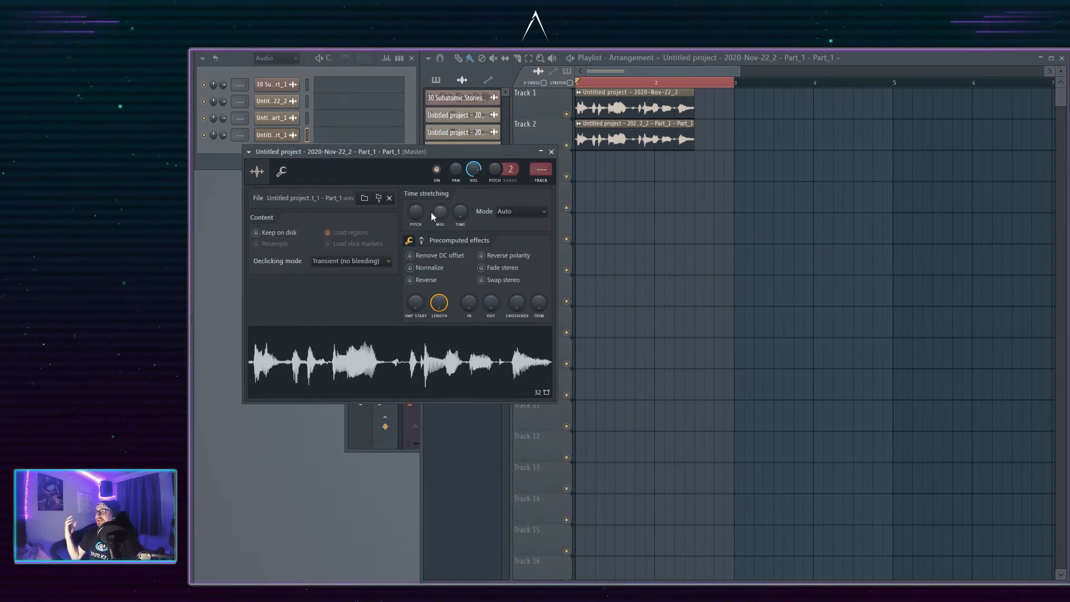
{"action": "left_click_drag", "start_coordinate": [415, 212], "coordinate": [416, 234]}
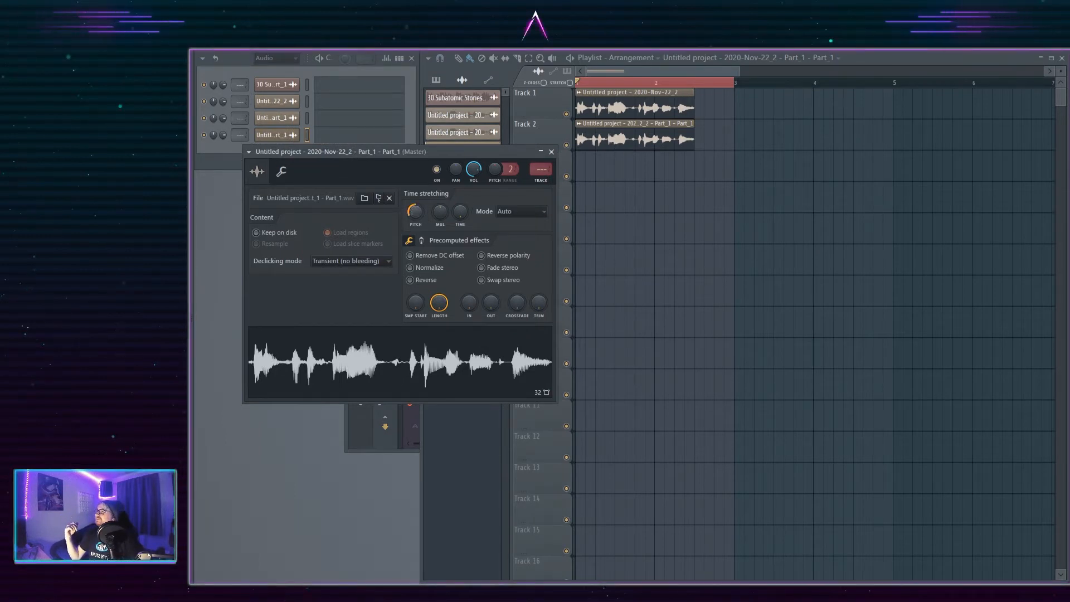
{"action": "left_click", "coordinate": [532, 216]}
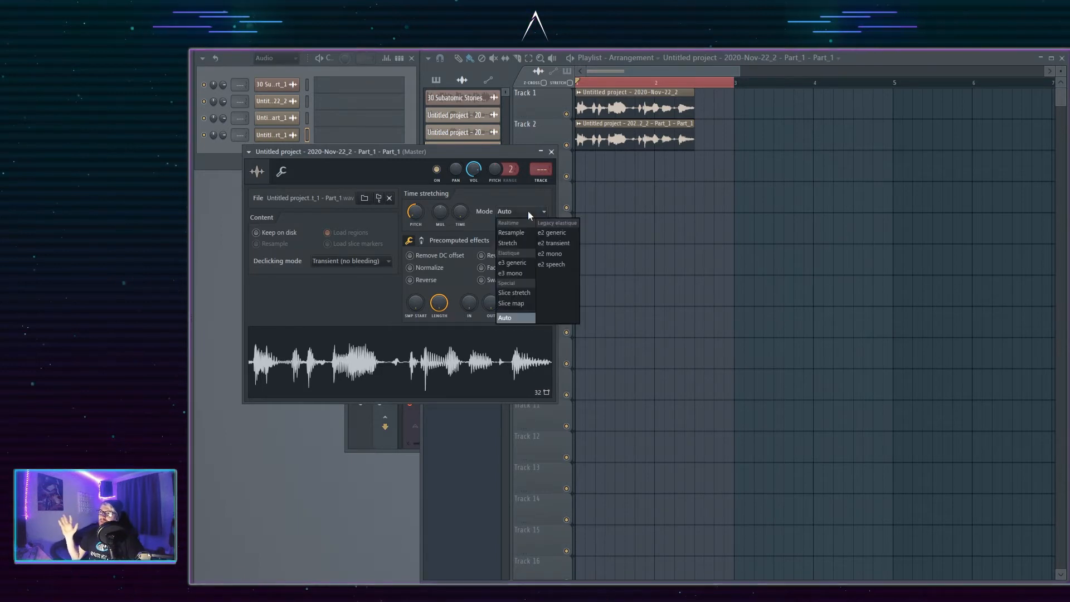
{"action": "left_click", "coordinate": [531, 272]}
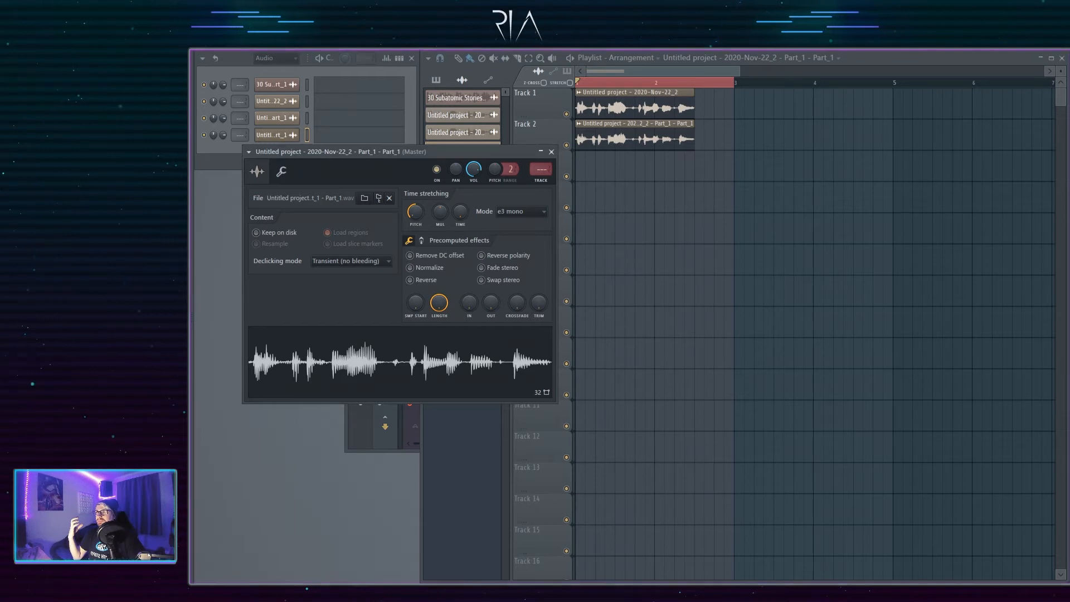
Trim the start of the Track 2 clip so only the final word of the vocal remains
{"action": "left_click", "coordinate": [580, 139]}
{"action": "scroll", "coordinate": [579, 139], "scroll_direction": "up", "scroll_amount": 5}
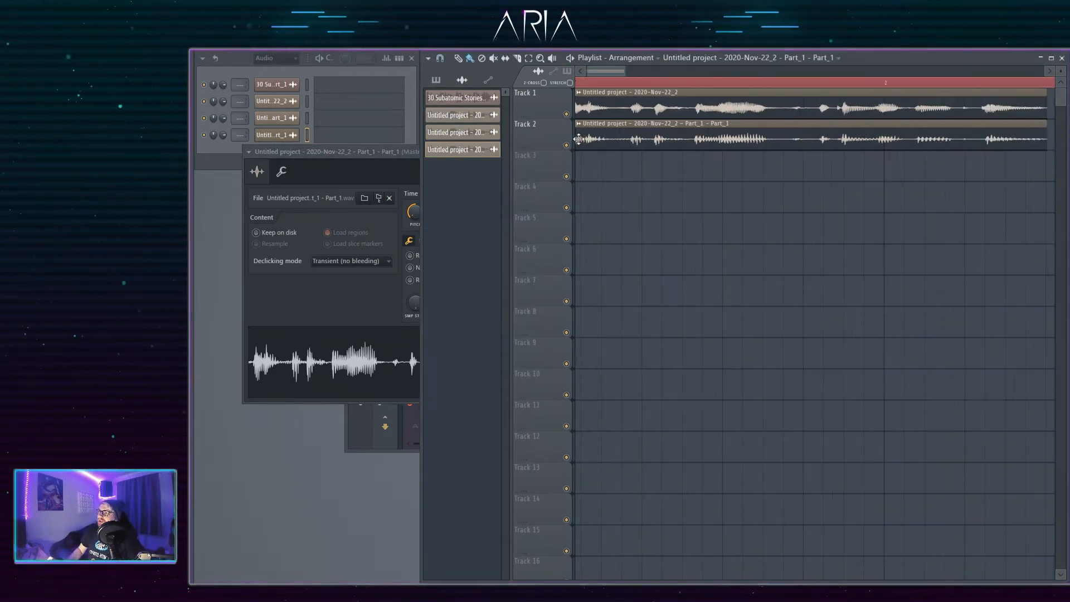
{"action": "scroll", "coordinate": [607, 71], "scroll_direction": "down", "scroll_amount": 3}
{"action": "left_click_drag", "start_coordinate": [577, 140], "coordinate": [800, 136]}
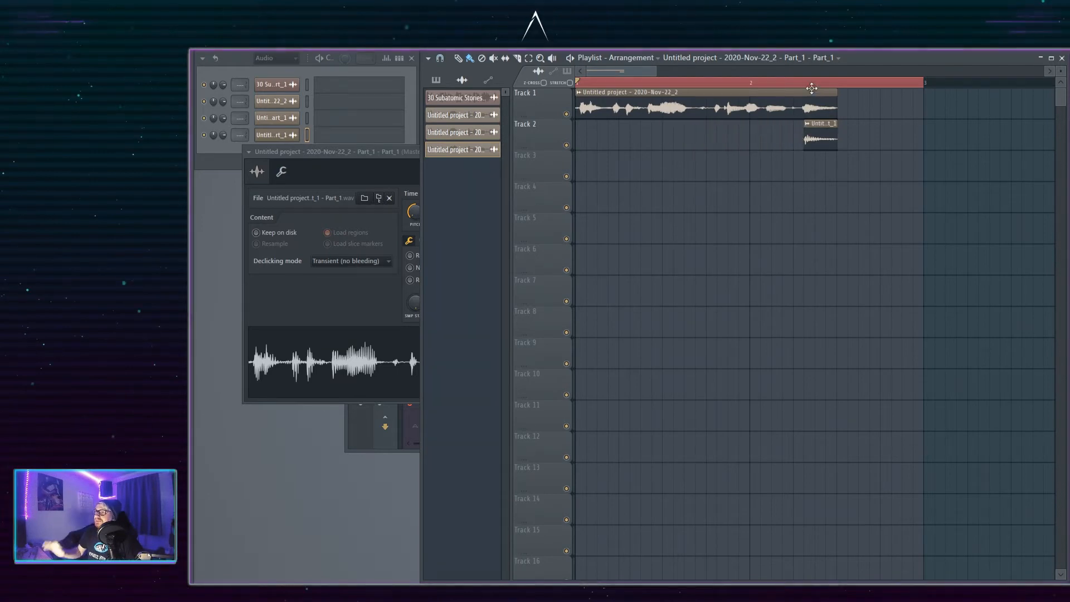
Audition the trimmed Track 2 clip with Track 1 muted, extend its start slightly earlier, and unmute Track 1
{"action": "left_click", "coordinate": [566, 113]}
{"action": "left_click", "coordinate": [806, 83]}
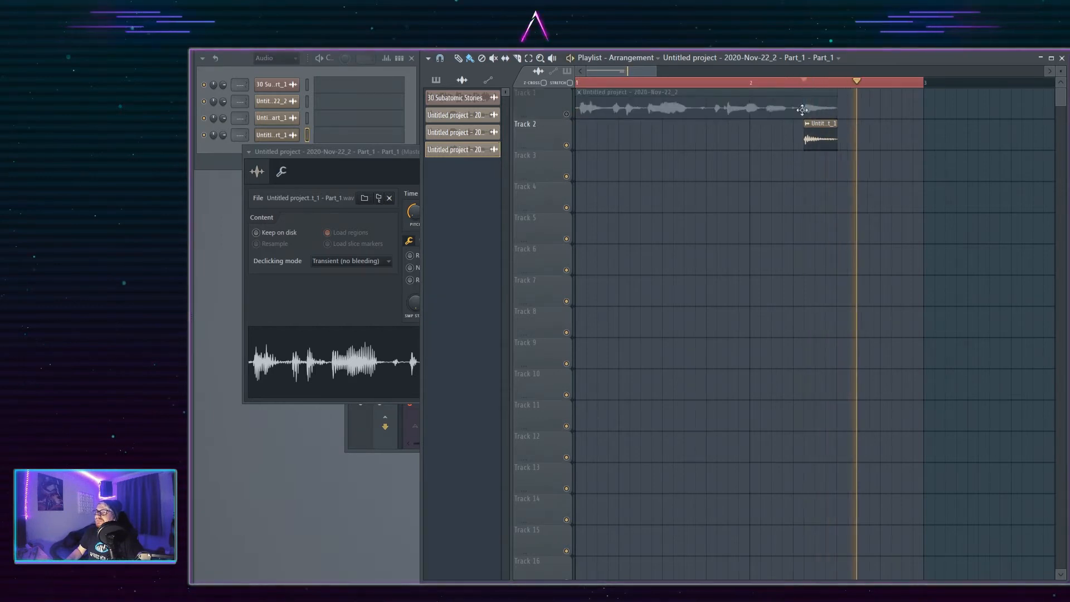
{"action": "left_click_drag", "start_coordinate": [804, 146], "coordinate": [783, 149]}
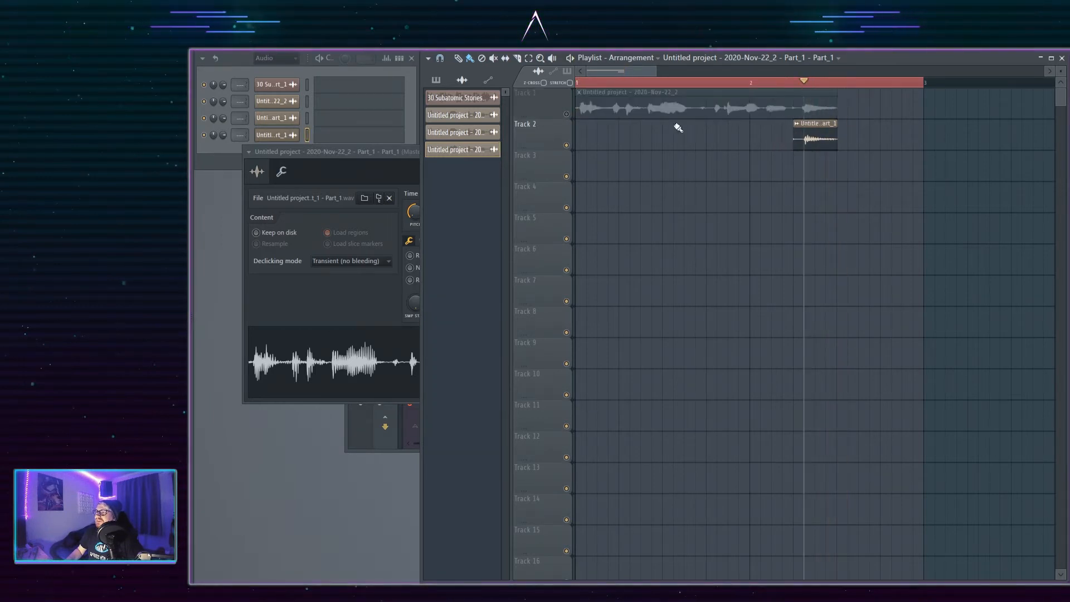
{"action": "left_click", "coordinate": [566, 114]}
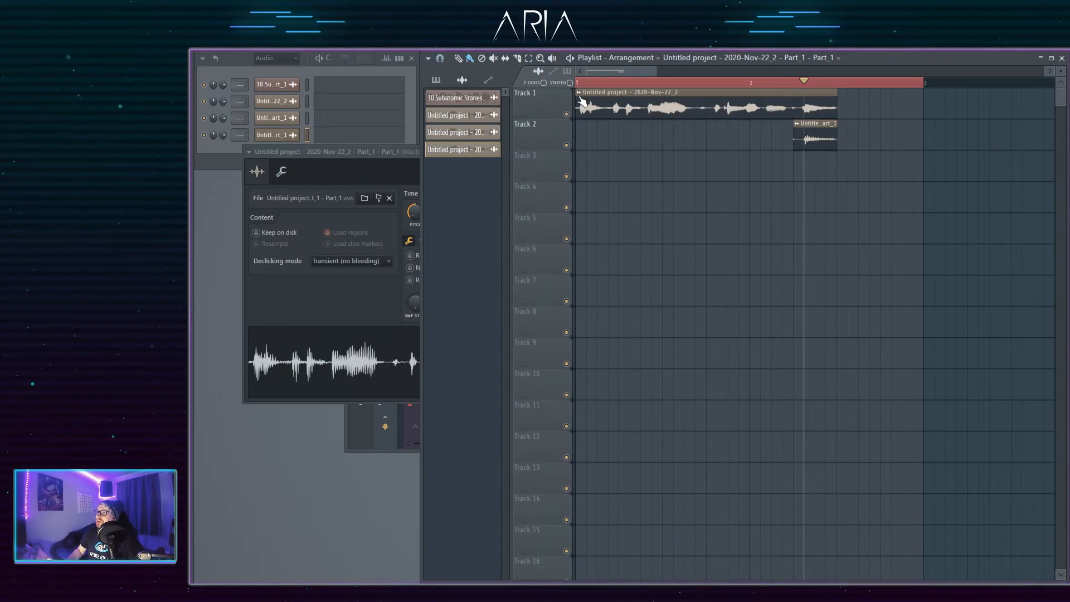
Create a volume automation clip for the original vocal clip on Track 1
{"action": "left_click", "coordinate": [578, 92]}
{"action": "mouse_move", "coordinate": [685, 175]}
{"action": "left_click", "coordinate": [769, 185]}
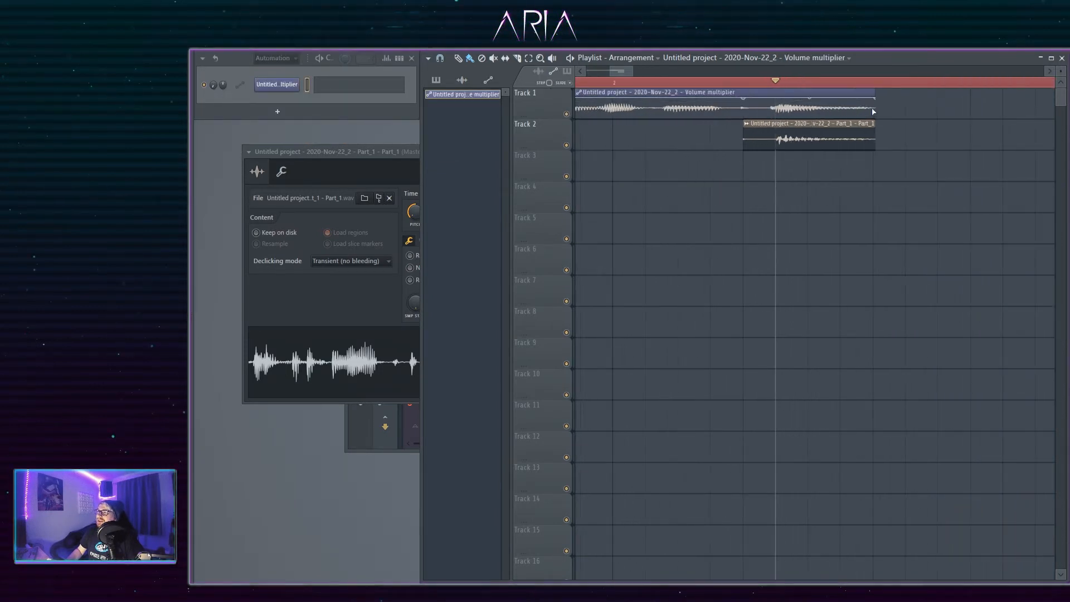
{"action": "left_click", "coordinate": [875, 123]}
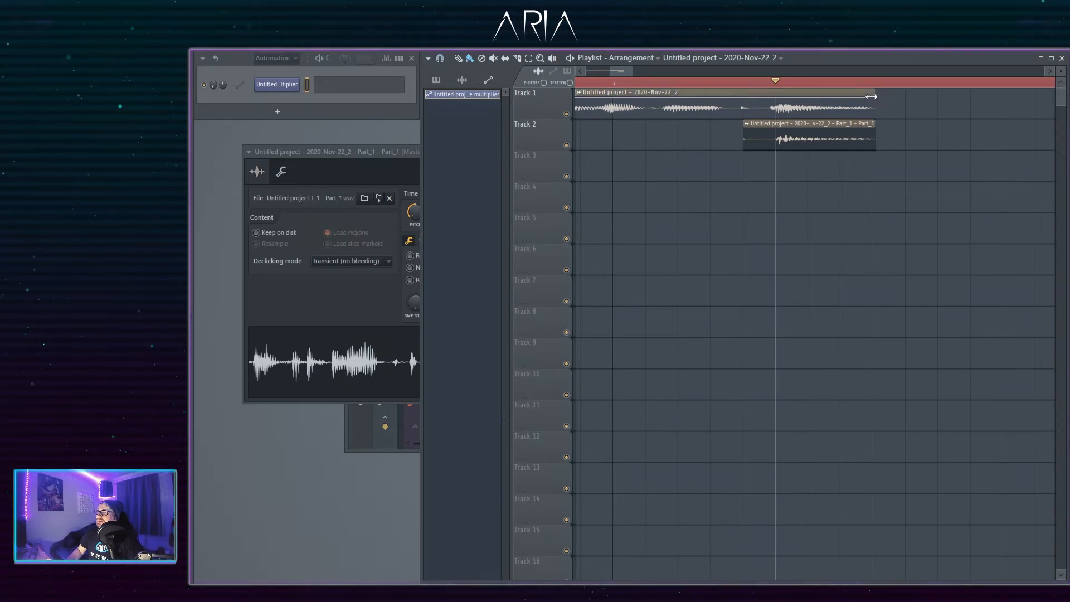
{"action": "right_click", "coordinate": [773, 106]}
{"action": "key", "text": "ctrl+z"}
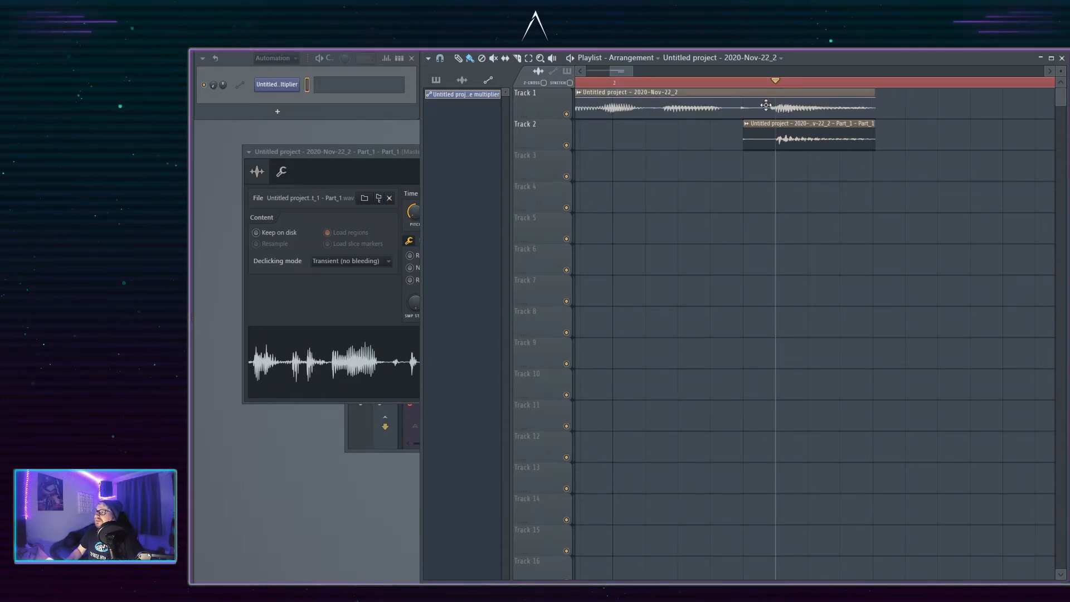
Separate the original vocal onto Track 3 and its volume automation onto Track 4, fading to zero from the playhead to the clip's end
{"action": "left_click_drag", "start_coordinate": [764, 94], "coordinate": [757, 166]}
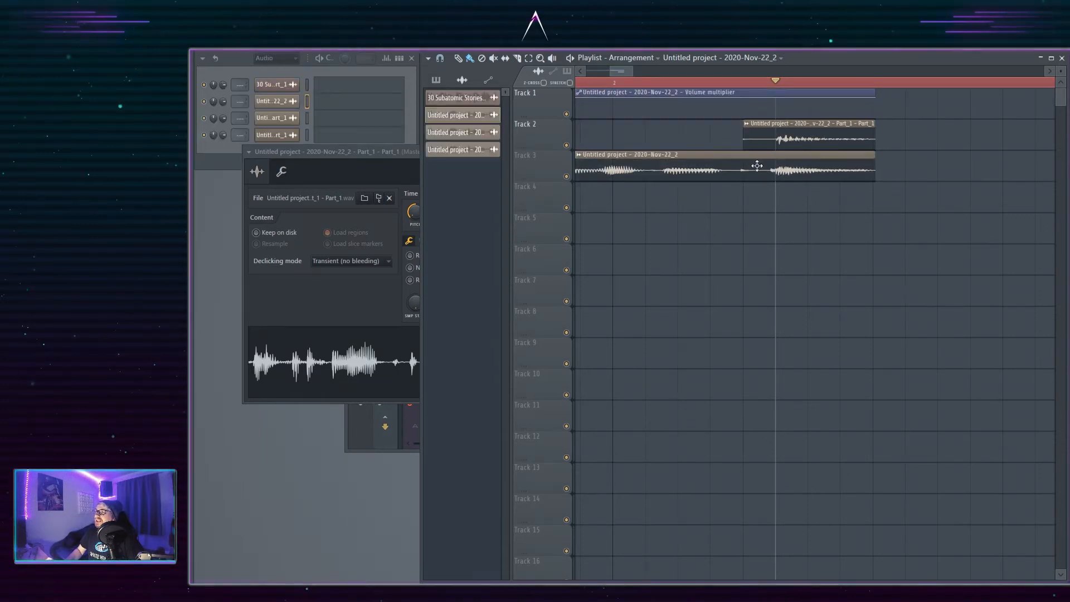
{"action": "right_click", "coordinate": [775, 97]}
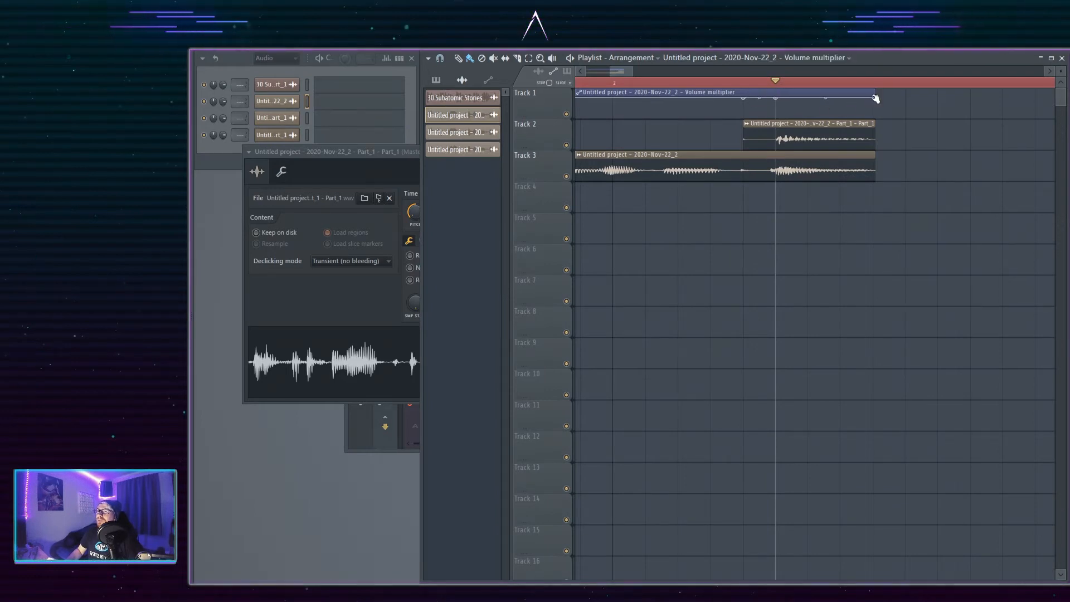
{"action": "left_click_drag", "start_coordinate": [875, 99], "coordinate": [874, 117]}
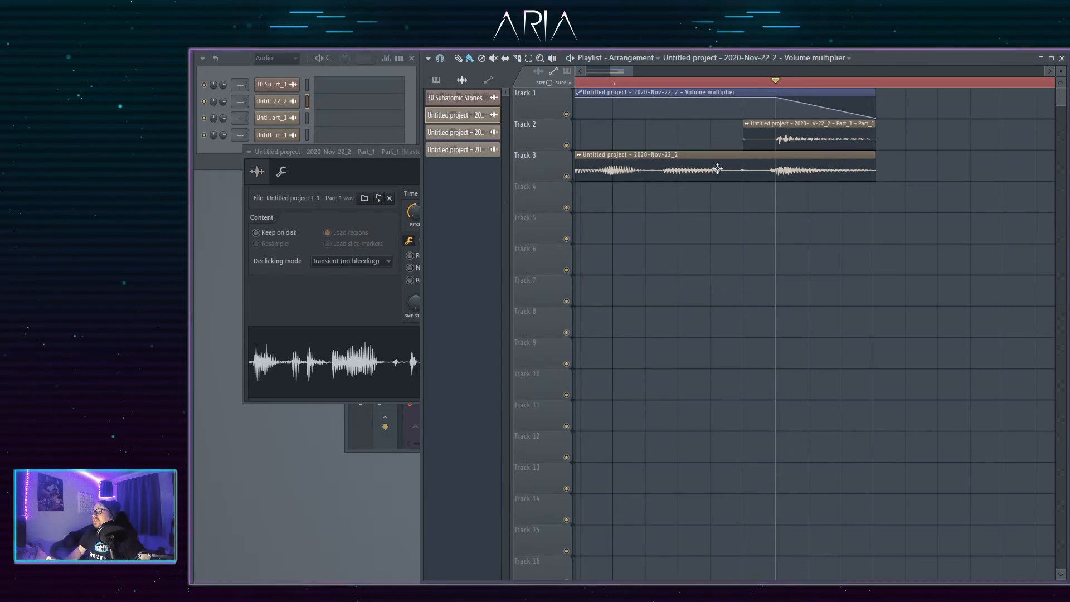
{"action": "left_click_drag", "start_coordinate": [738, 89], "coordinate": [738, 183]}
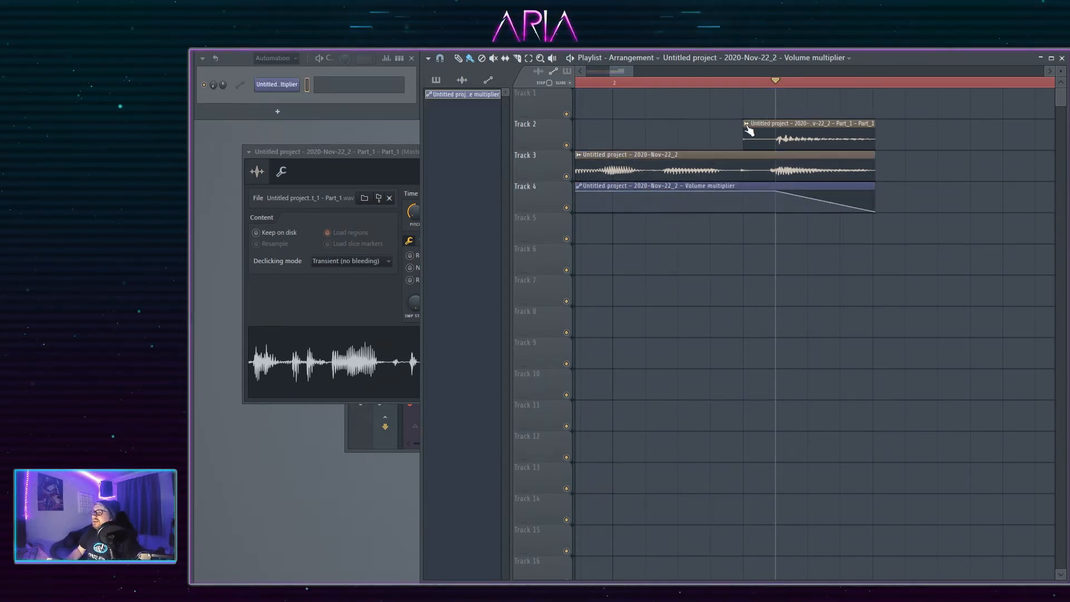
Create volume automation for the pitched Track 2 clip, place it on Track 1, and shape a curved fade-in starting at the playhead position
{"action": "right_click", "coordinate": [745, 131]}
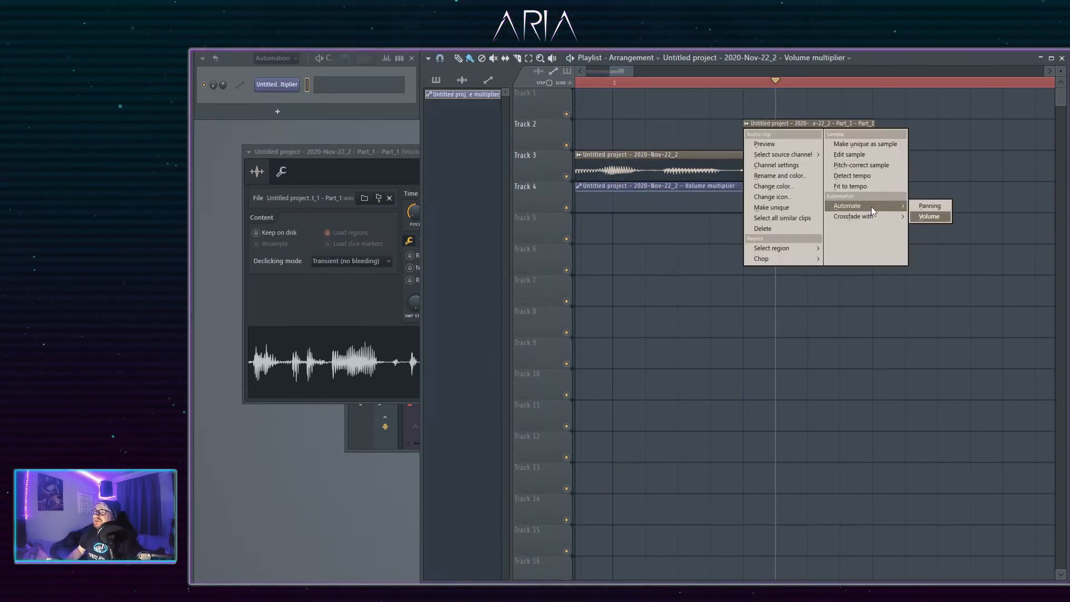
{"action": "left_click", "coordinate": [929, 216]}
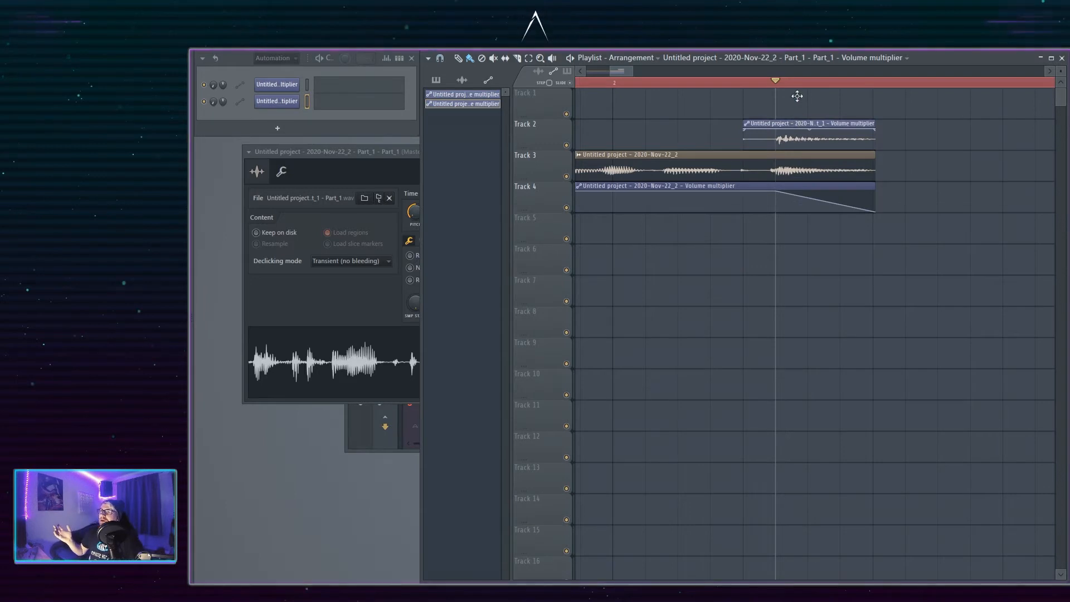
{"action": "left_click_drag", "start_coordinate": [797, 97], "coordinate": [745, 118]}
{"action": "right_click", "coordinate": [776, 107]}
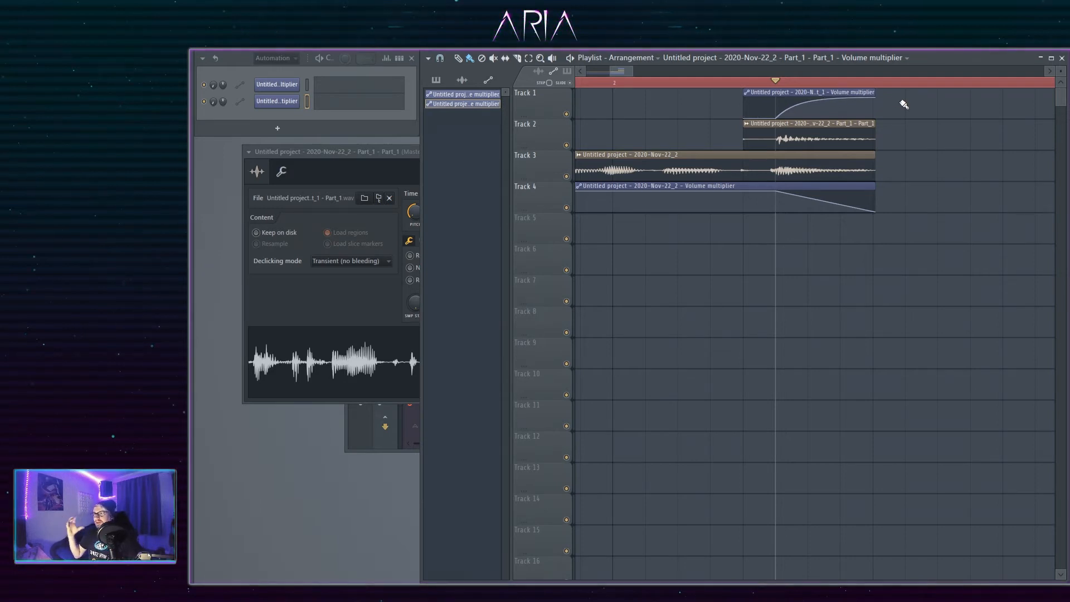
Play the transition from shortly before the pitched clip and bend the Track 4 fade-out into a curve
{"action": "left_click", "coordinate": [679, 83]}
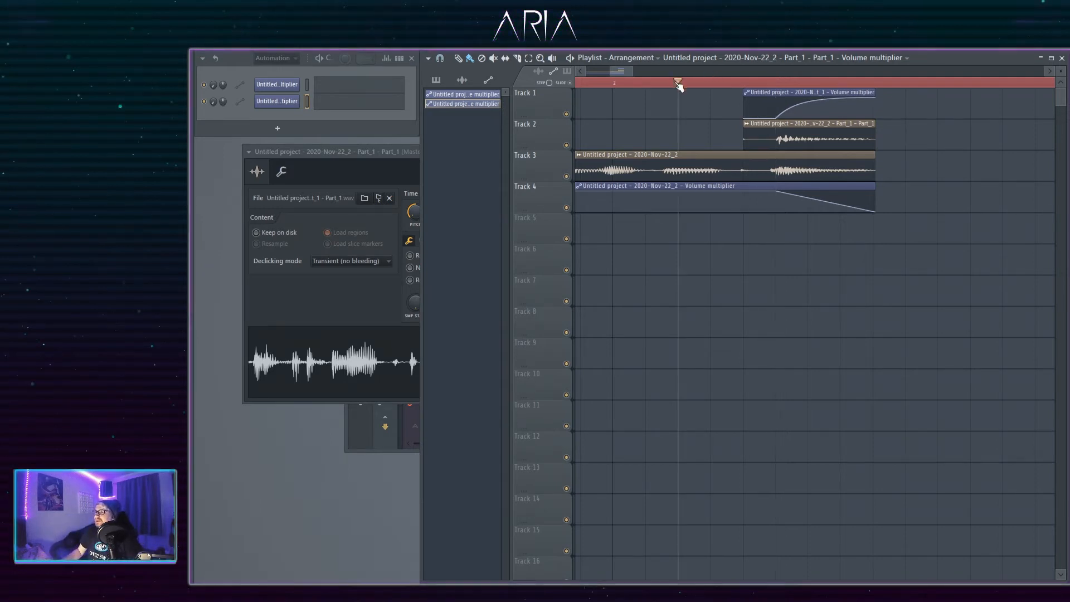
{"action": "key", "text": "space"}
{"action": "key", "text": "space"}
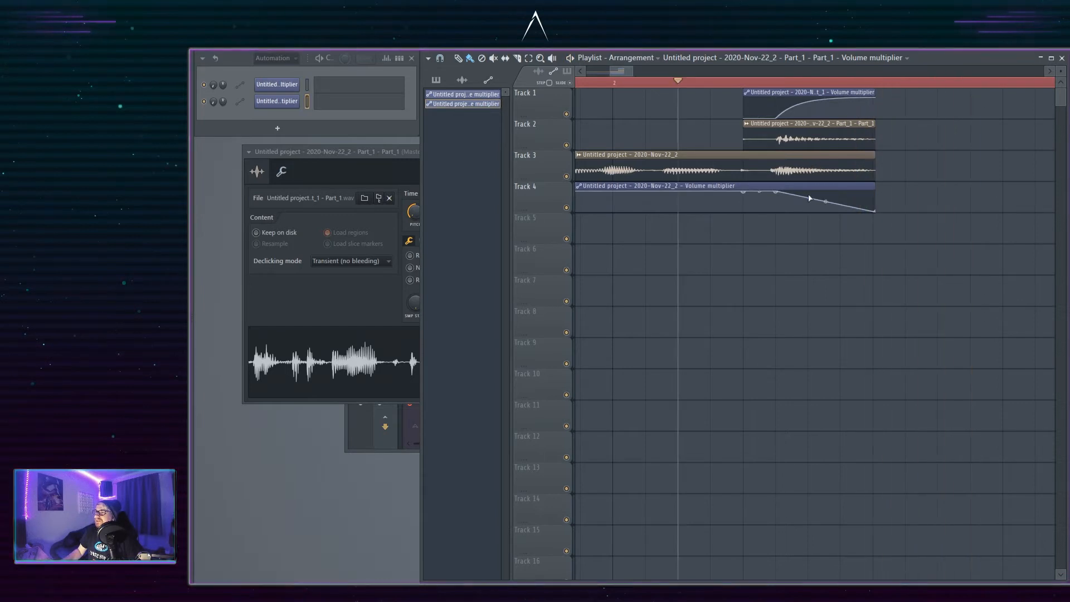
{"action": "key", "text": "space"}
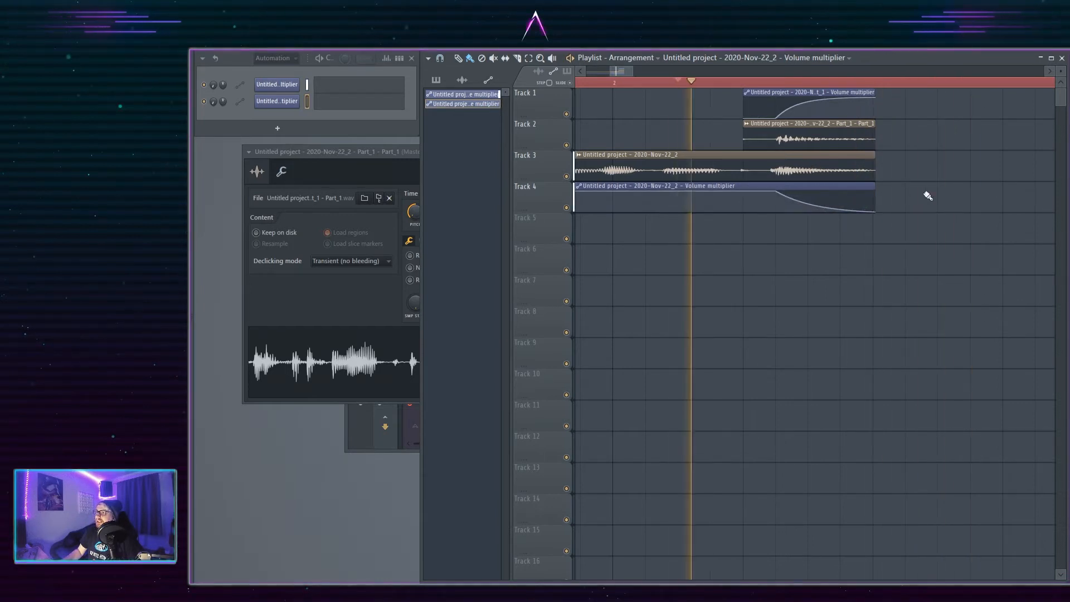
{"action": "key", "text": "space"}
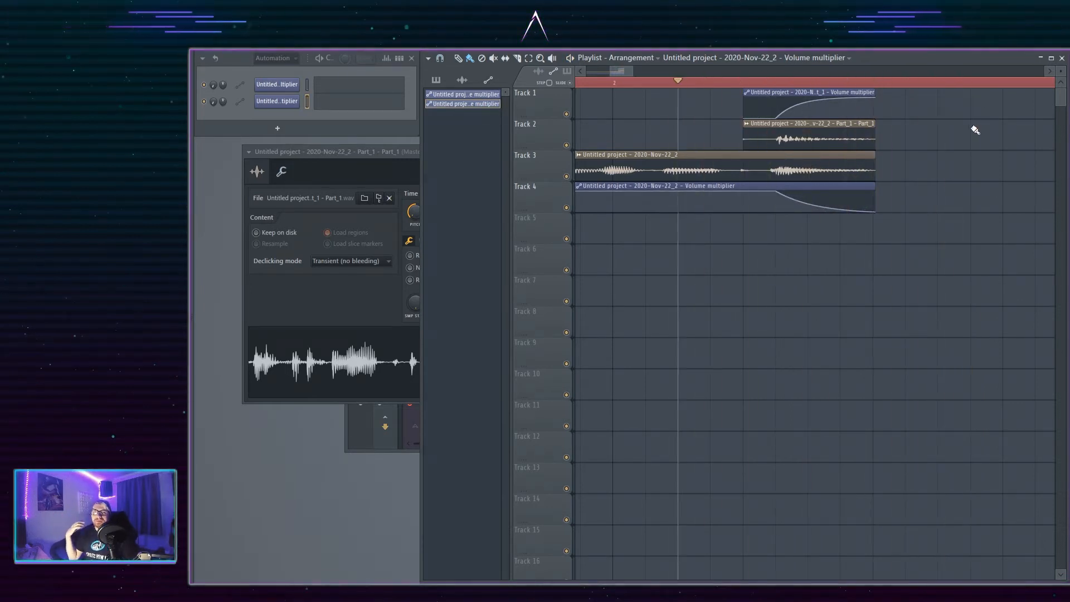
Extend the start of the pitched Track 2 clip back to bar 2 and lengthen its Track 1 volume fade-in to match
{"action": "left_click_drag", "start_coordinate": [751, 127], "coordinate": [620, 127]}
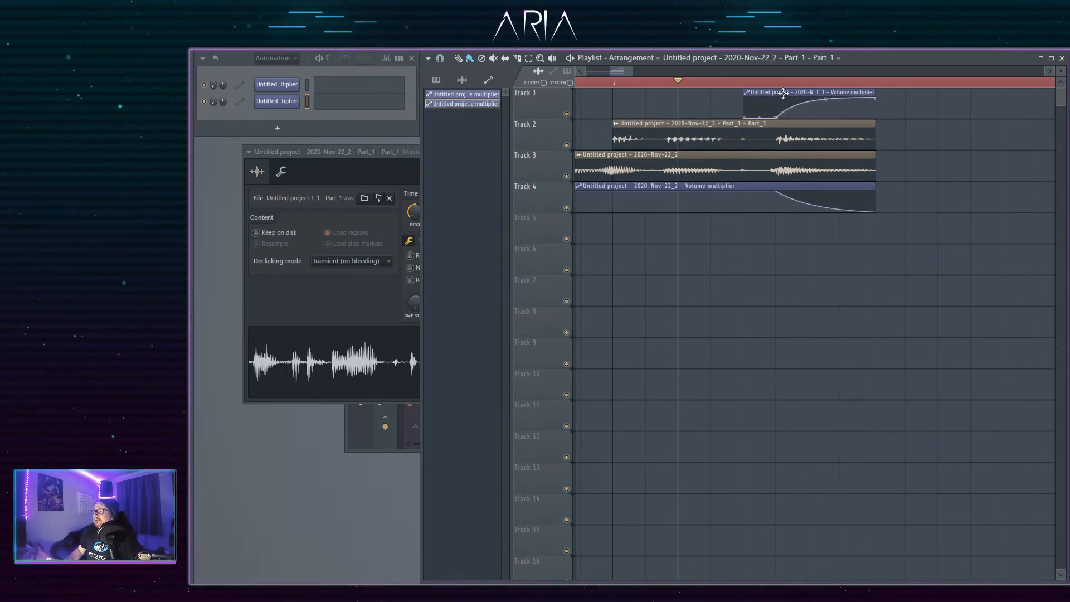
{"action": "left_click_drag", "start_coordinate": [777, 116], "coordinate": [648, 116]}
{"action": "left_click_drag", "start_coordinate": [748, 100], "coordinate": [875, 98]}
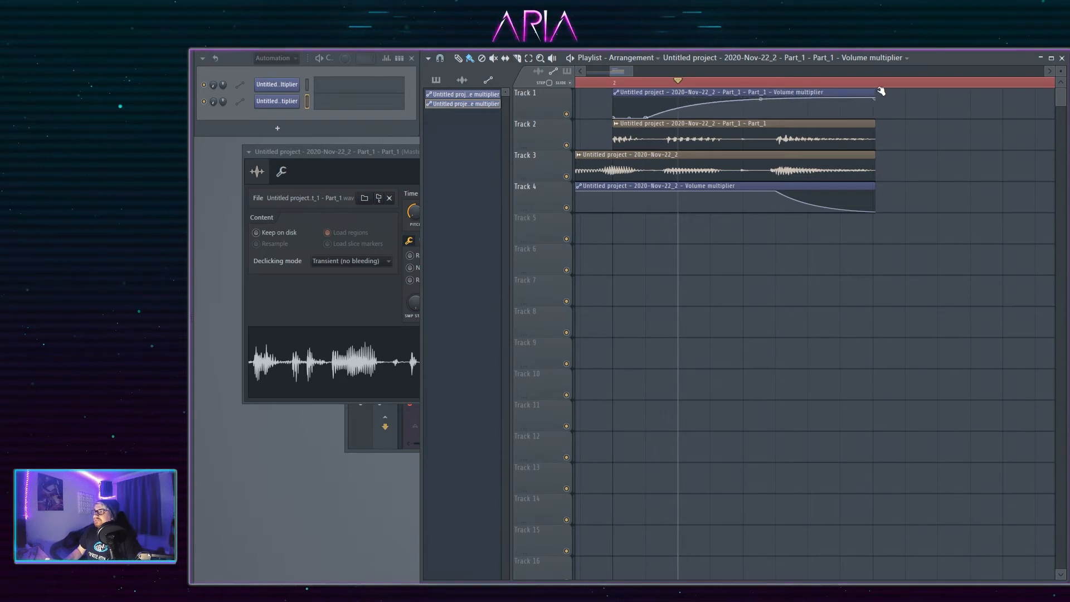
{"action": "key", "text": "space"}
{"action": "key", "text": "space"}
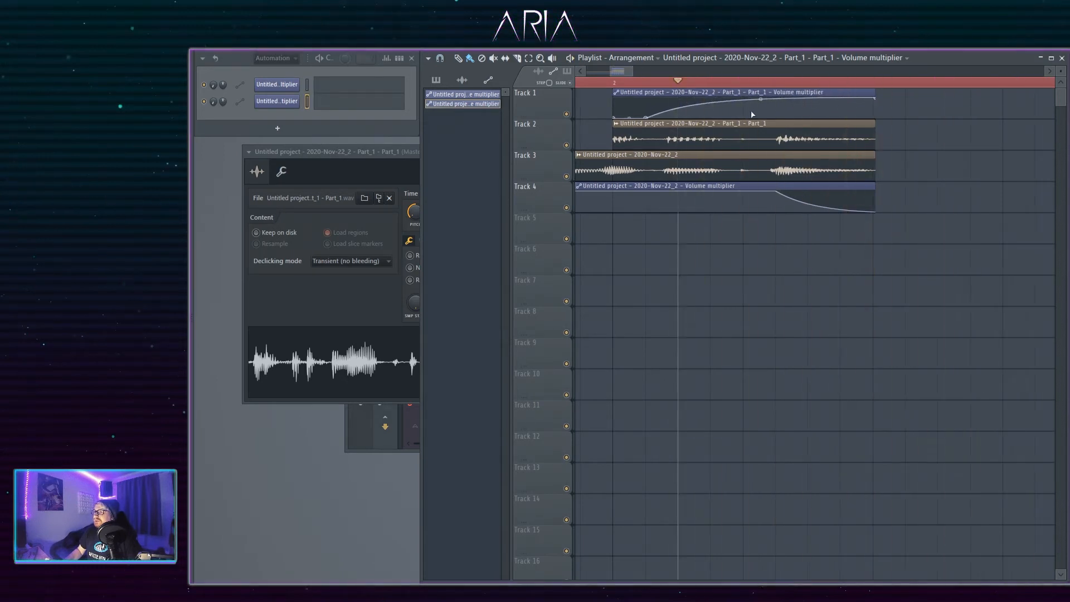
Start the Track 4 fade-out earlier to line up with the fade-in, ending at the vocal's end, and play the arrangement from the beginning
{"action": "left_click_drag", "start_coordinate": [776, 190], "coordinate": [643, 178]}
{"action": "left_click_drag", "start_coordinate": [711, 193], "coordinate": [668, 177]}
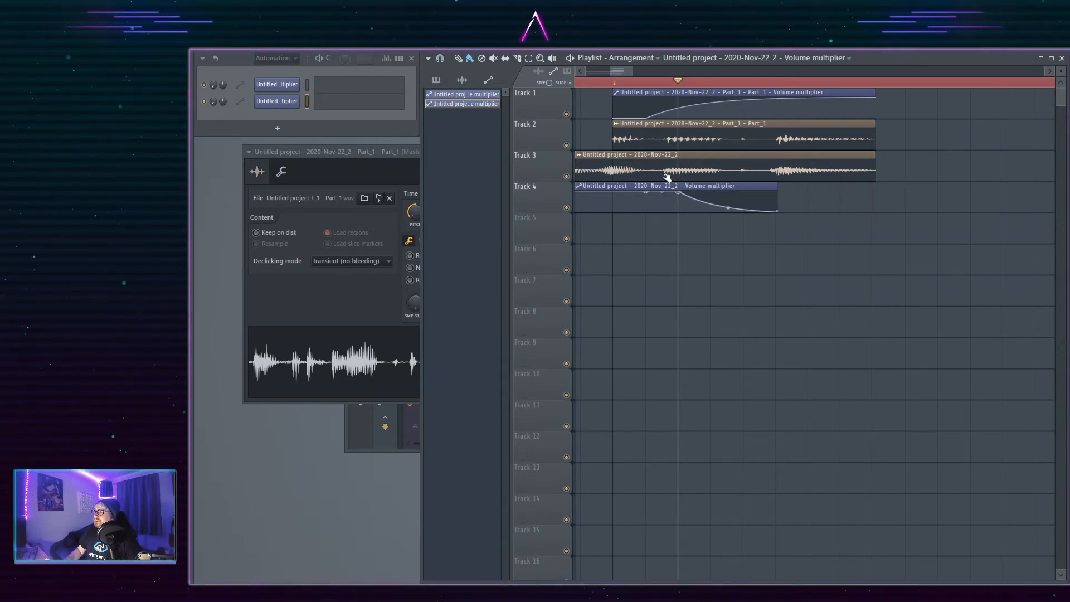
{"action": "left_click_drag", "start_coordinate": [668, 178], "coordinate": [646, 179]}
{"action": "key", "text": "space"}
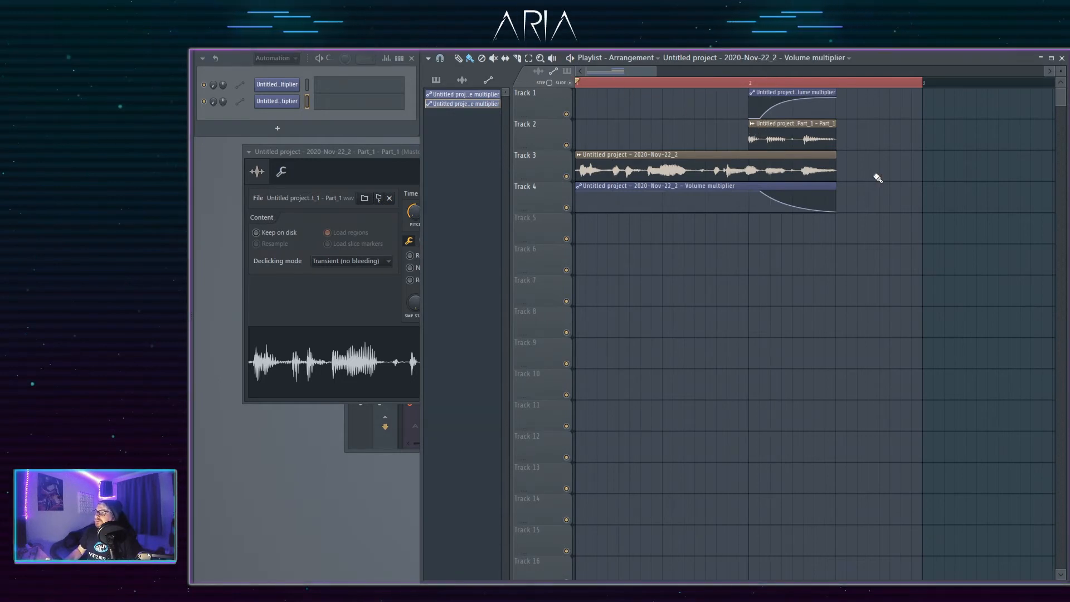
{"action": "key", "text": "space"}
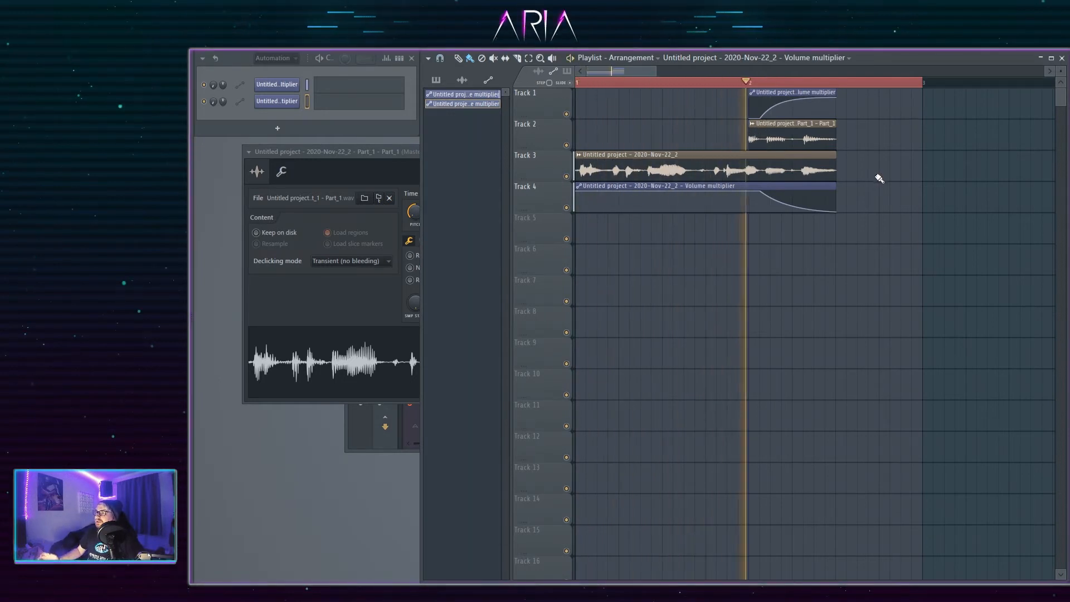
Stop playback and route both the original Track 3 vocal and the pitched Track 2 clip to mixer track 2
{"action": "key", "text": "space"}
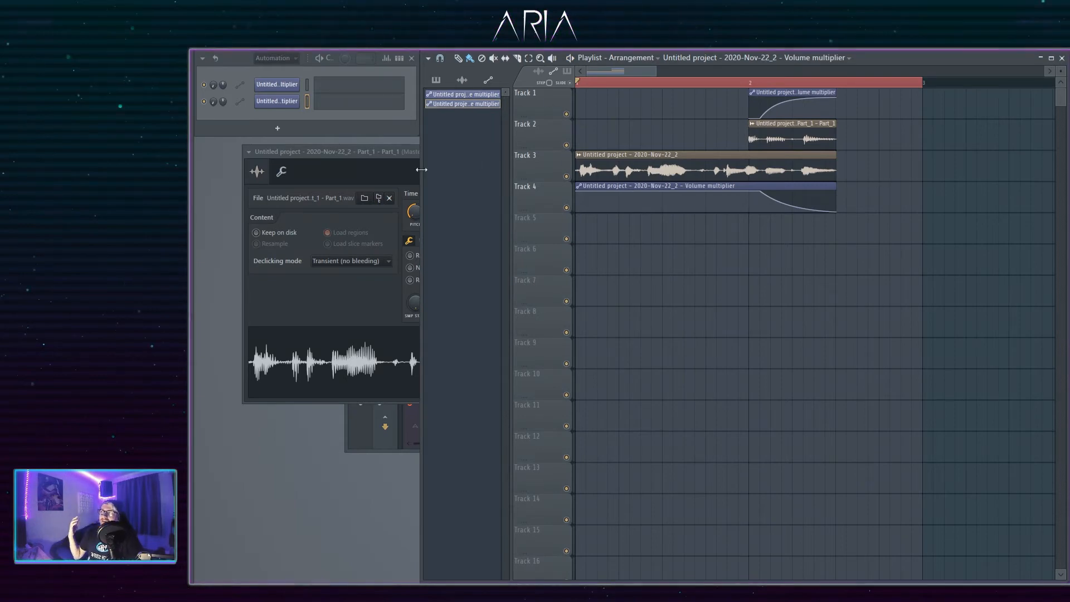
{"action": "double_click", "coordinate": [613, 154]}
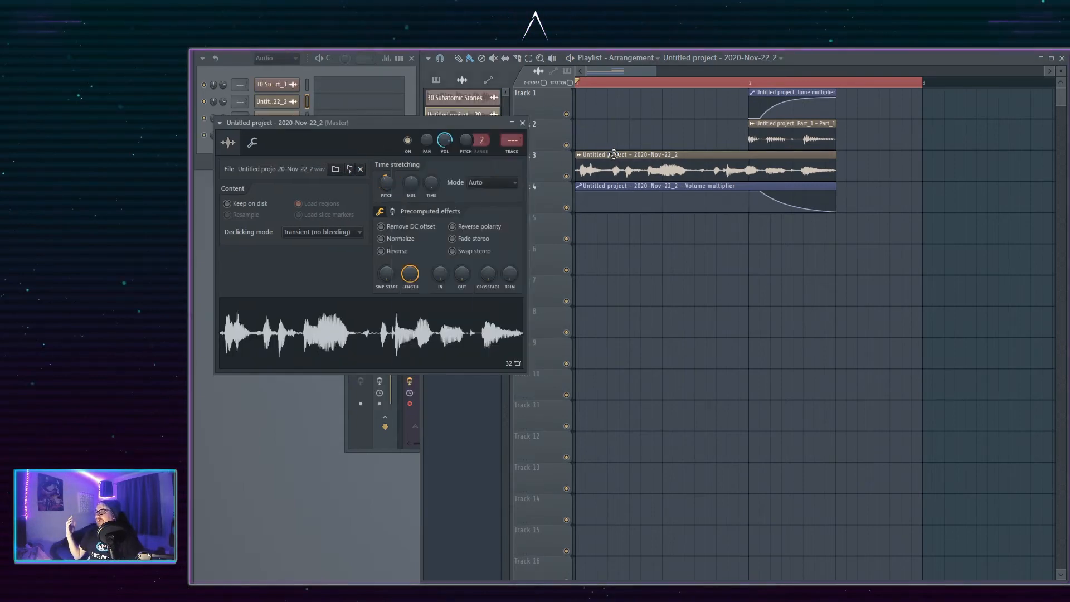
{"action": "left_click", "coordinate": [519, 151]}
{"action": "double_click", "coordinate": [797, 133]}
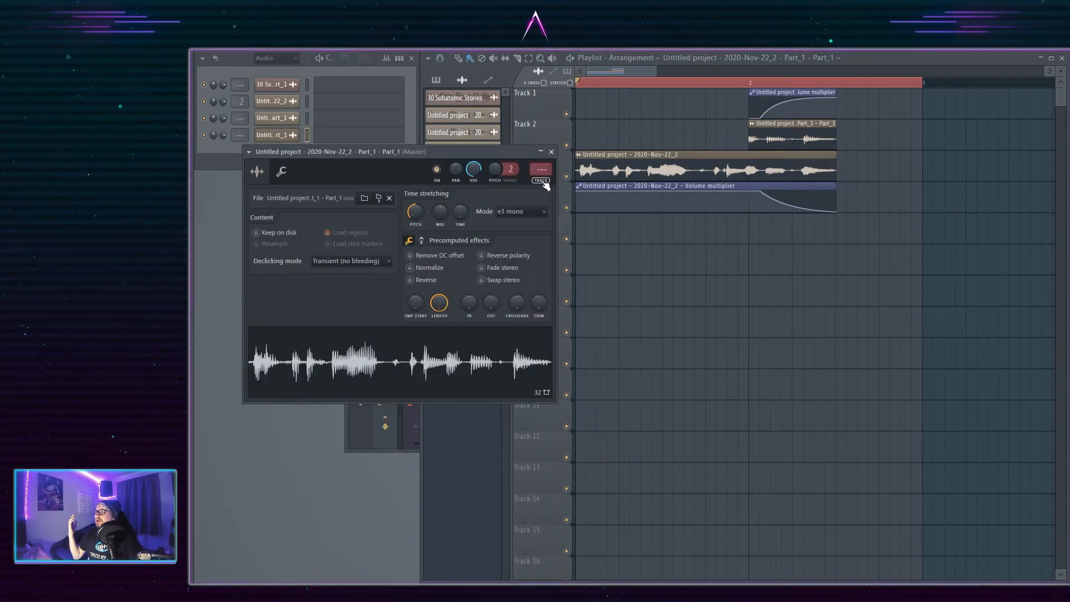
{"action": "left_click", "coordinate": [543, 182]}
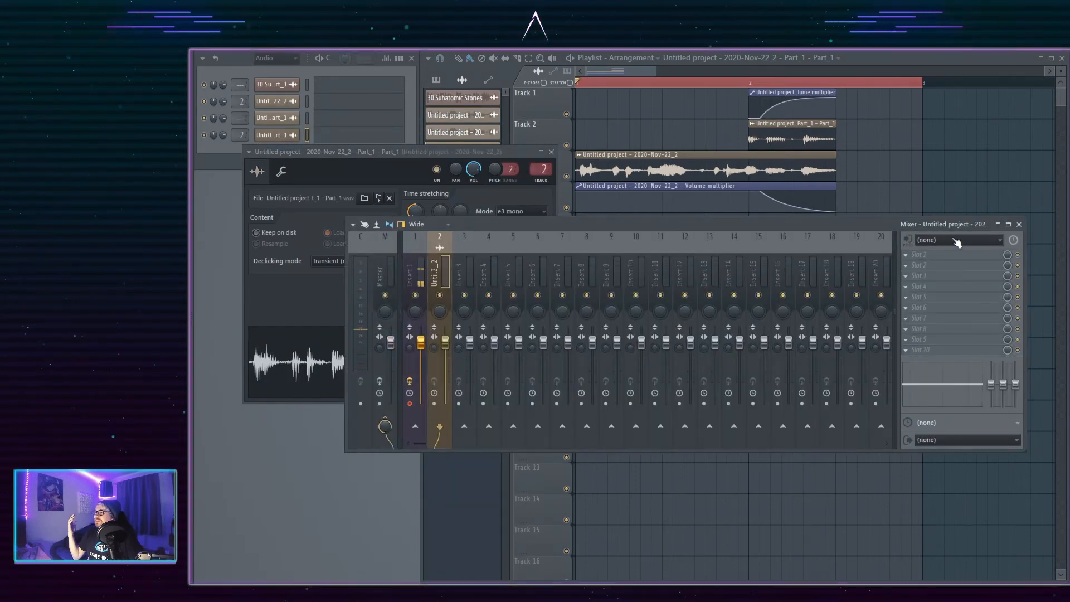
Load FabFilter Pro-Q 2 in the first effect slot of mixer track 2 and add a 96 dB/oct low cut at 200 Hz
{"action": "left_click", "coordinate": [909, 258]}
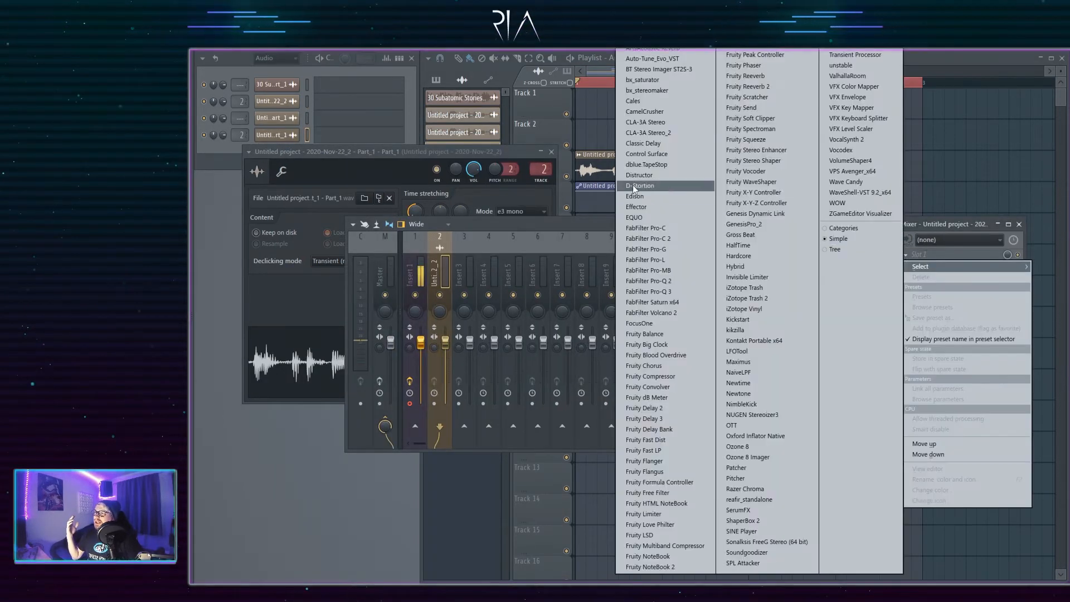
{"action": "left_click", "coordinate": [681, 282]}
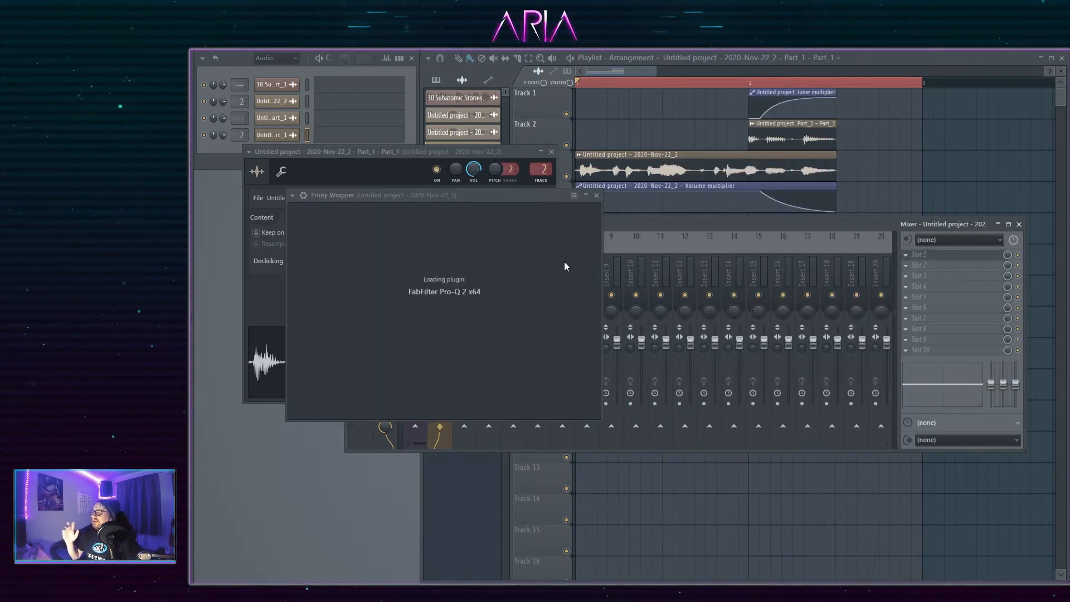
{"action": "left_click", "coordinate": [297, 294]}
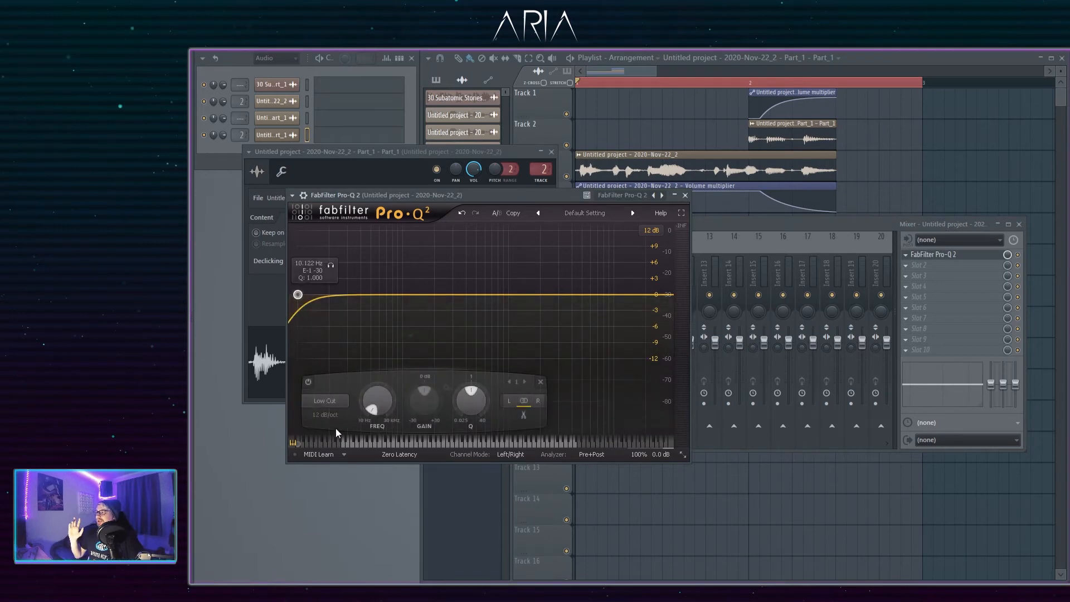
{"action": "left_click", "coordinate": [326, 415]}
{"action": "left_click", "coordinate": [337, 525]}
{"action": "double_click", "coordinate": [393, 399]}
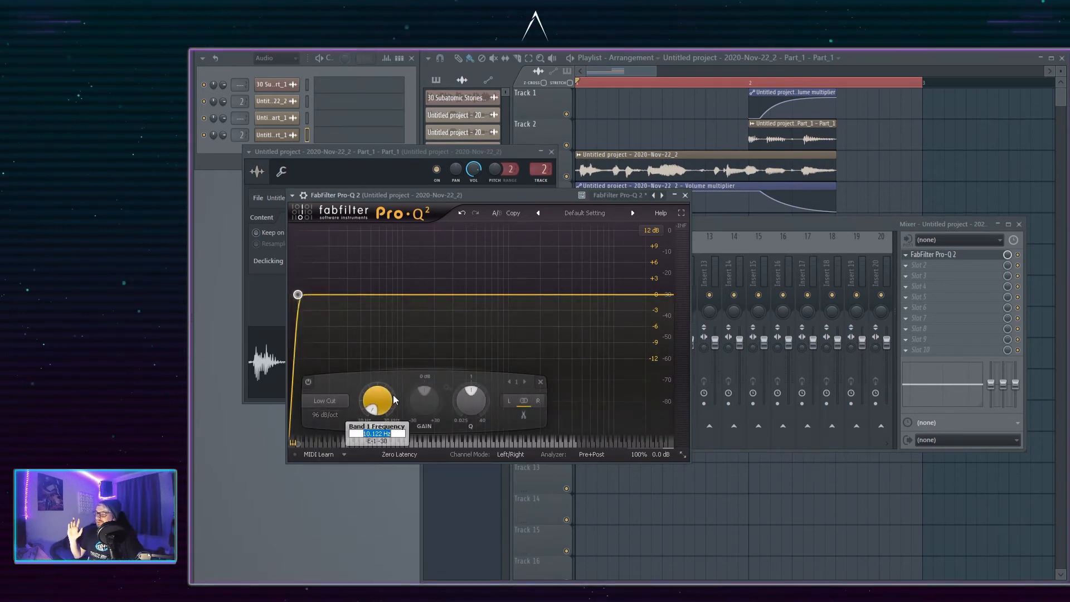
{"action": "key", "text": "Return"}
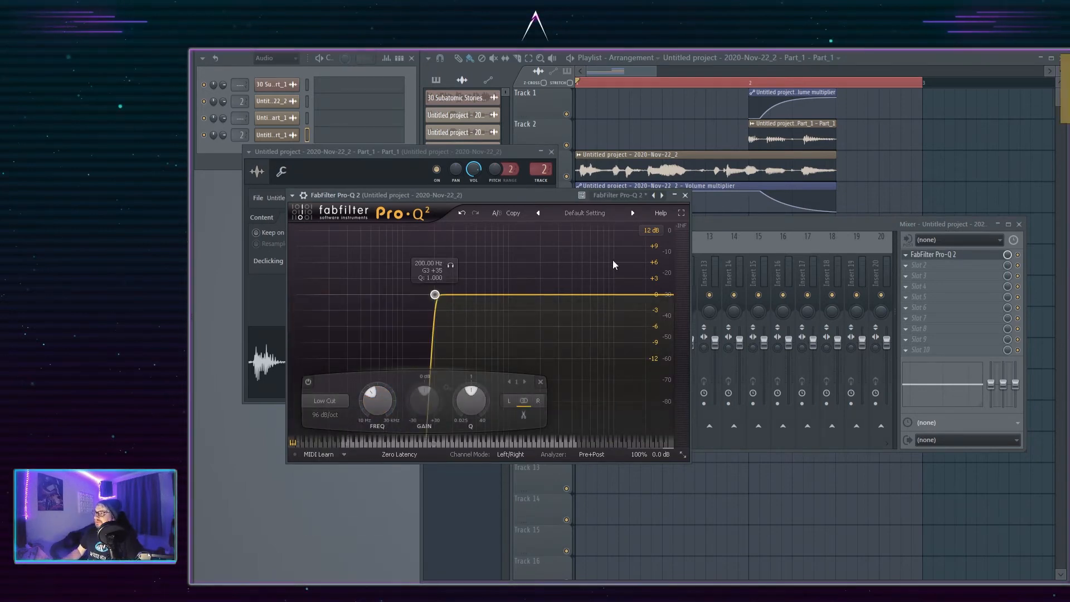
Play the vocal through the EQ and lower the low cut's frequency to about 98 Hz
{"action": "key", "text": "space"}
{"action": "key", "text": "space"}
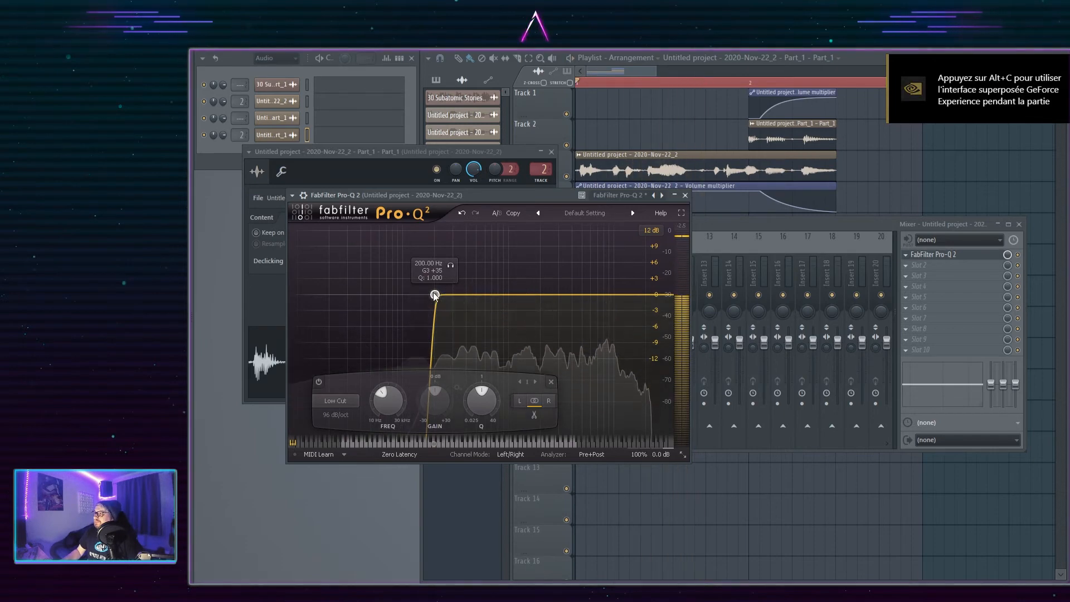
{"action": "left_click_drag", "start_coordinate": [434, 294], "coordinate": [402, 294]}
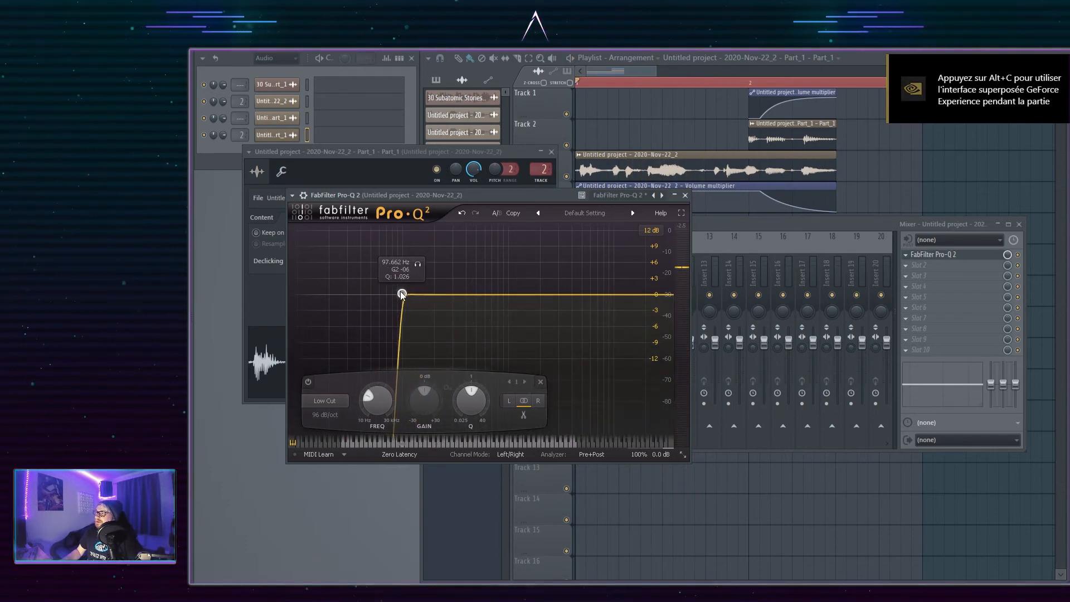
During playback, add an EQ dip just above the low cut and a bell boost of about 6.5 dB at 500 Hz
{"action": "key", "text": "space"}
{"action": "left_click_drag", "start_coordinate": [483, 294], "coordinate": [421, 329]}
{"action": "left_click_drag", "start_coordinate": [474, 265], "coordinate": [478, 260]}
{"action": "key", "text": "space"}
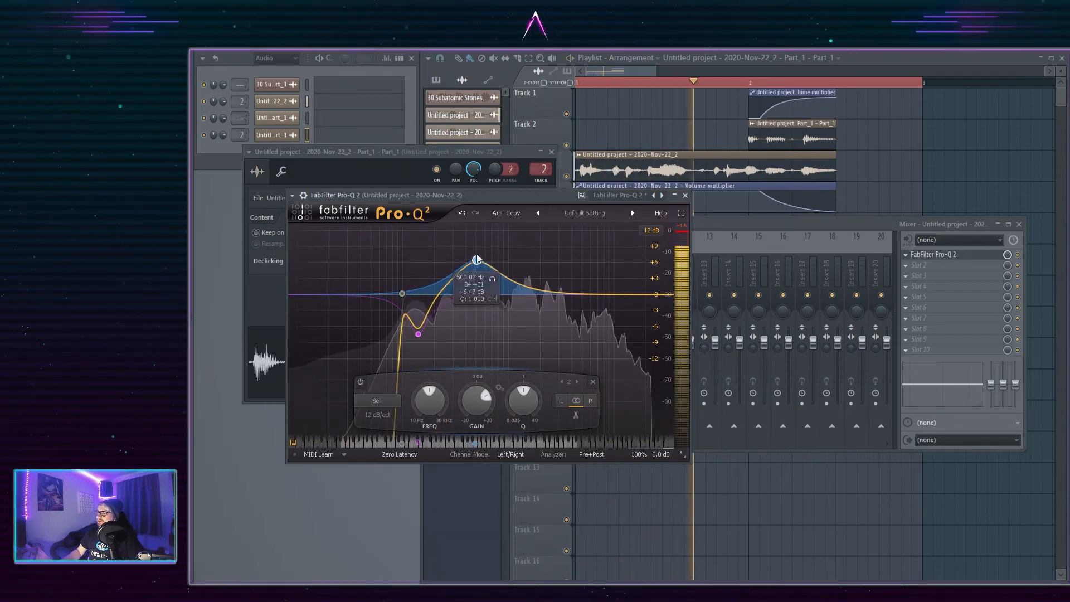
Load Soundgoodizer in the second effect slot of mixer track 2 and play the arrangement from the beginning
{"action": "left_click", "coordinate": [906, 267]}
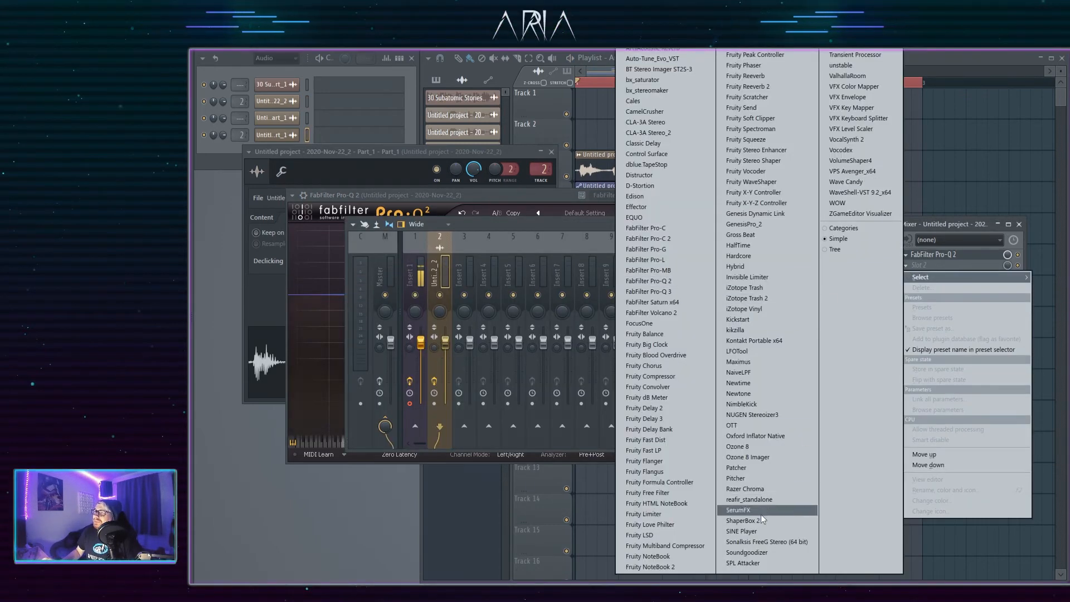
{"action": "left_click", "coordinate": [764, 553]}
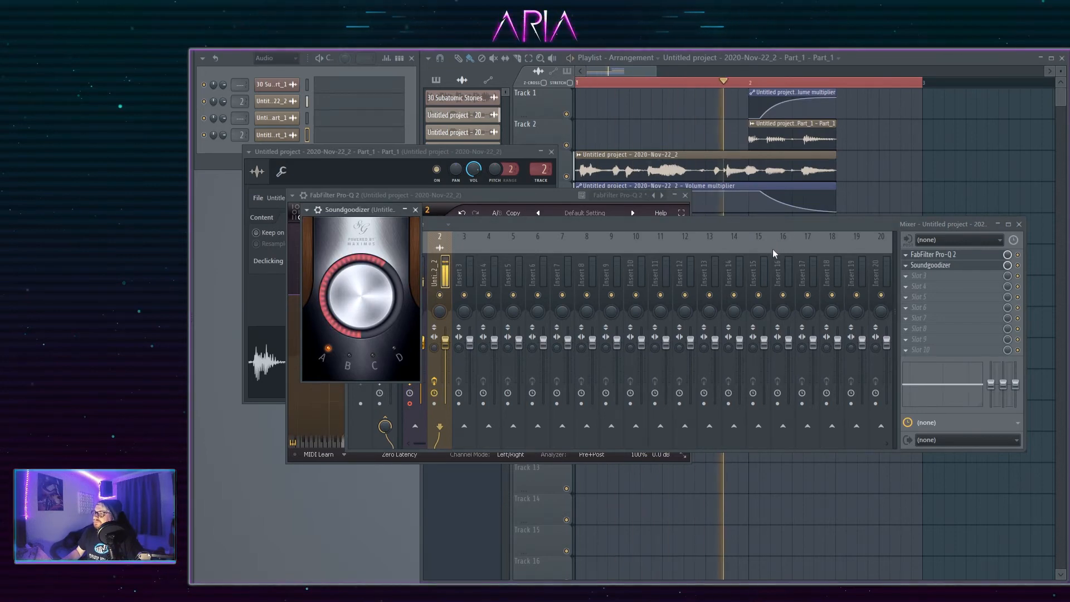
{"action": "left_click", "coordinate": [797, 209]}
{"action": "key", "text": "space"}
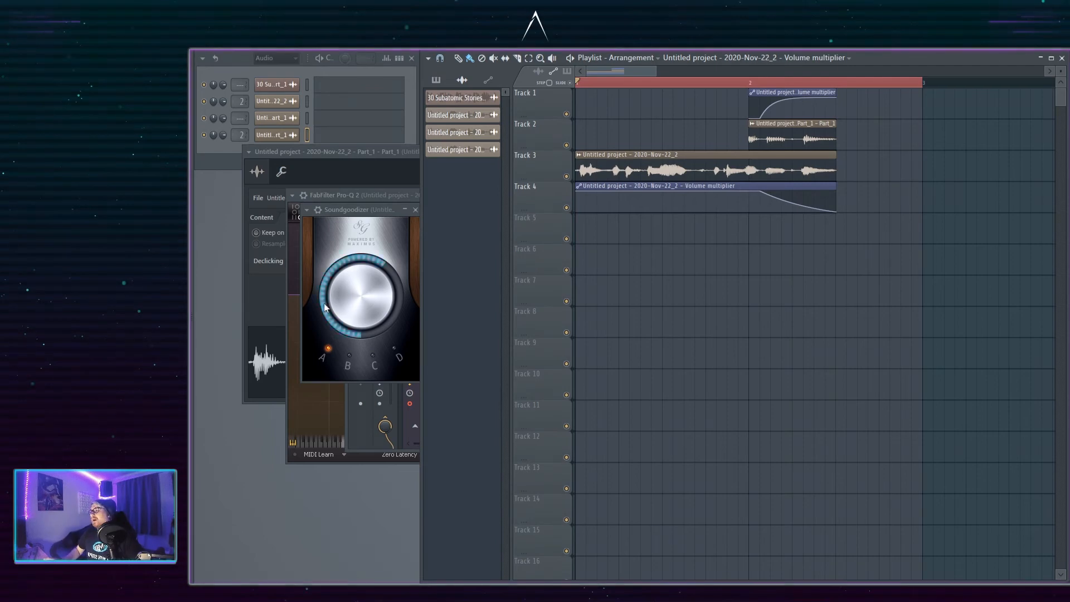
{"action": "key", "text": "F9"}
{"action": "key", "text": "space"}
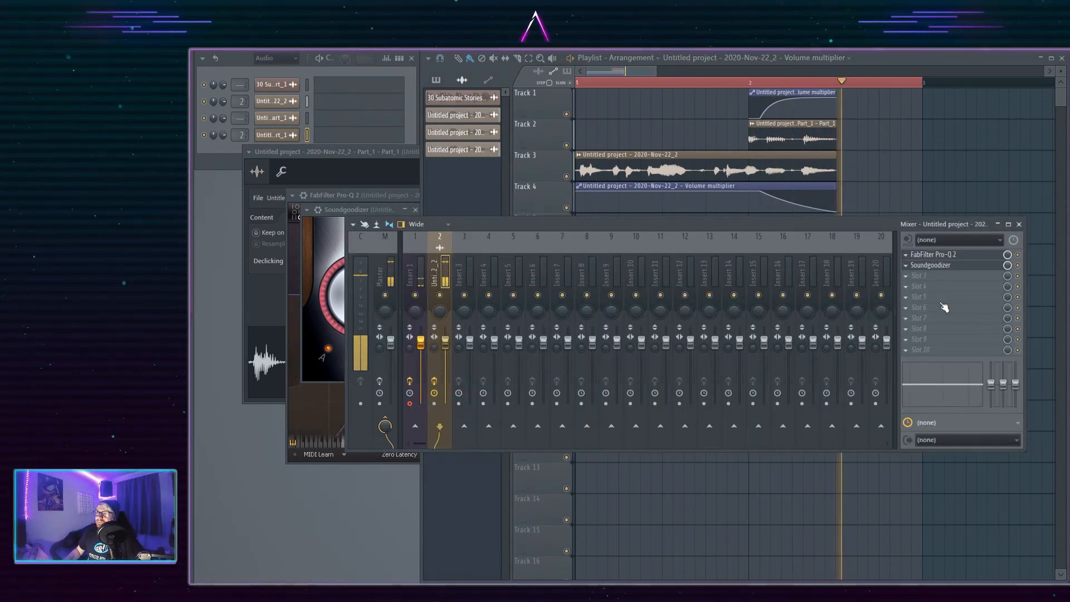
Load Patcher in the third effect slot of mixer track 2 with the ARIA LEAD SEND preset
{"action": "left_click", "coordinate": [905, 276]}
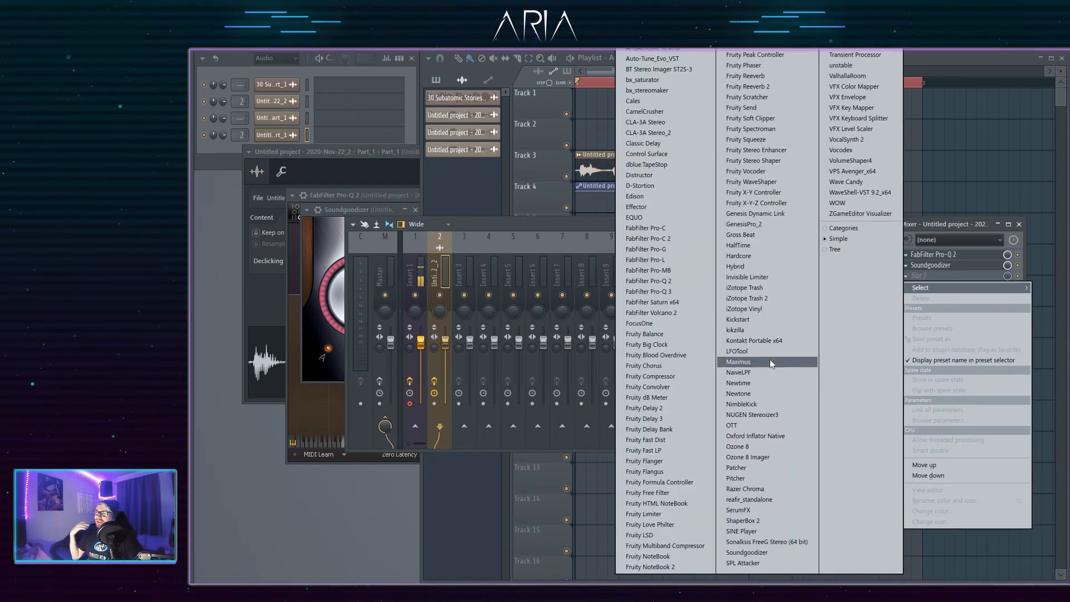
{"action": "left_click", "coordinate": [774, 467]}
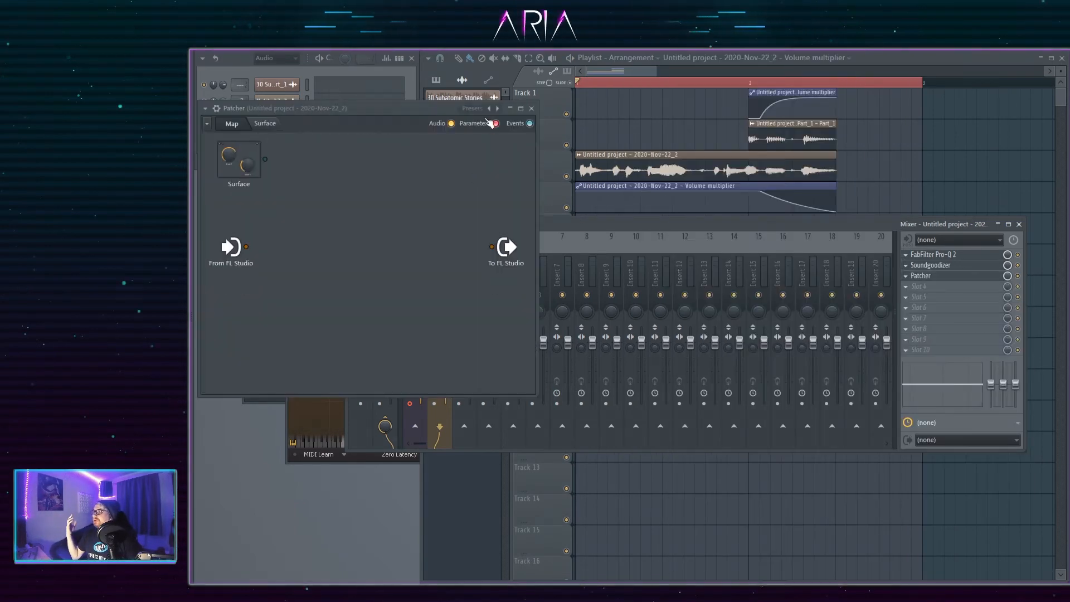
{"action": "left_click", "coordinate": [490, 109]}
{"action": "left_click", "coordinate": [648, 115]}
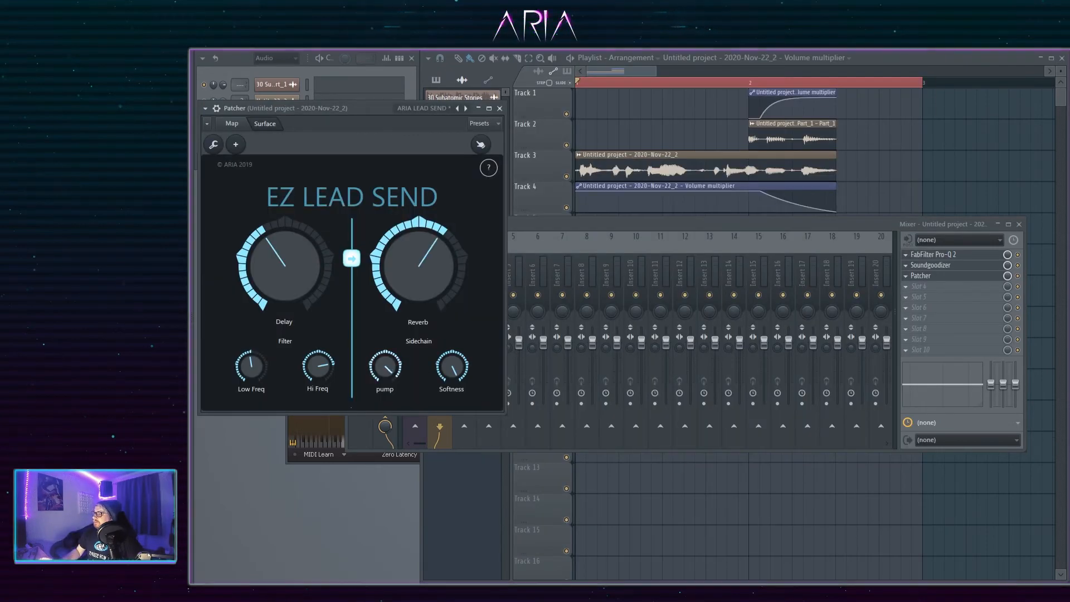
Reduce the sidechain Softness and turn the Delay all the way down in Patcher while checking the result by playback
{"action": "left_click_drag", "start_coordinate": [452, 366], "coordinate": [452, 406]}
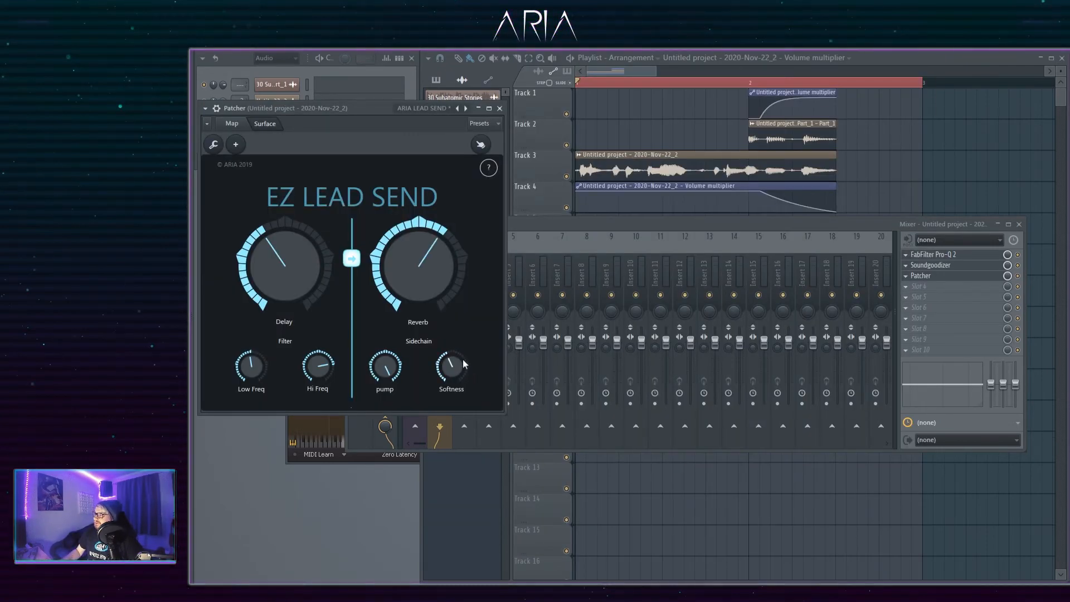
{"action": "left_click", "coordinate": [708, 544]}
{"action": "key", "text": "space"}
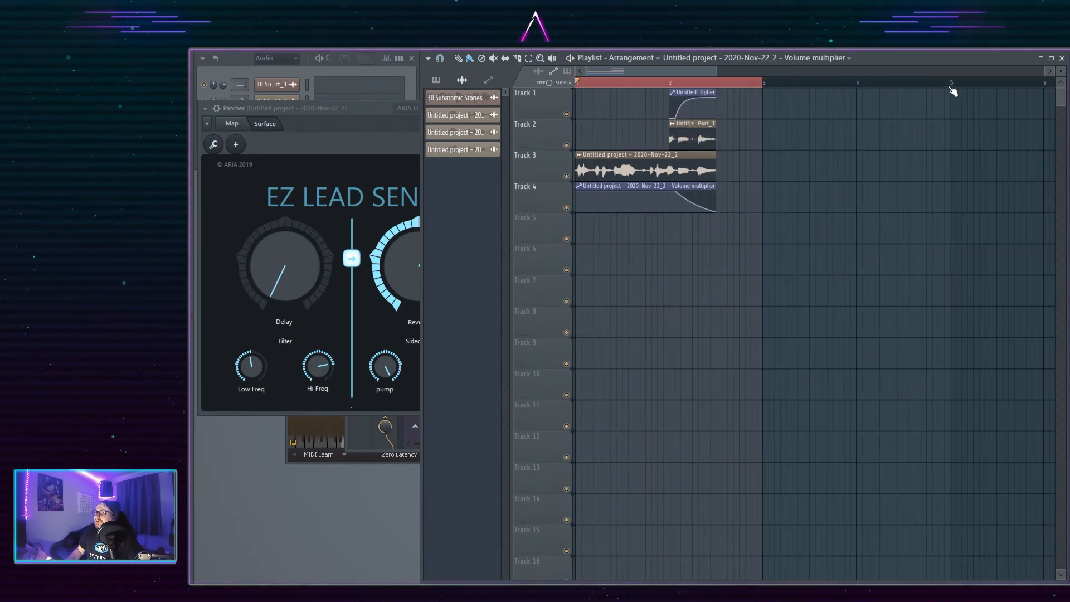
Extend the playlist's time selection from bar 1 to just before bar 5 and play it through past the end of the clips
{"action": "left_click_drag", "start_coordinate": [950, 89], "coordinate": [507, 87]}
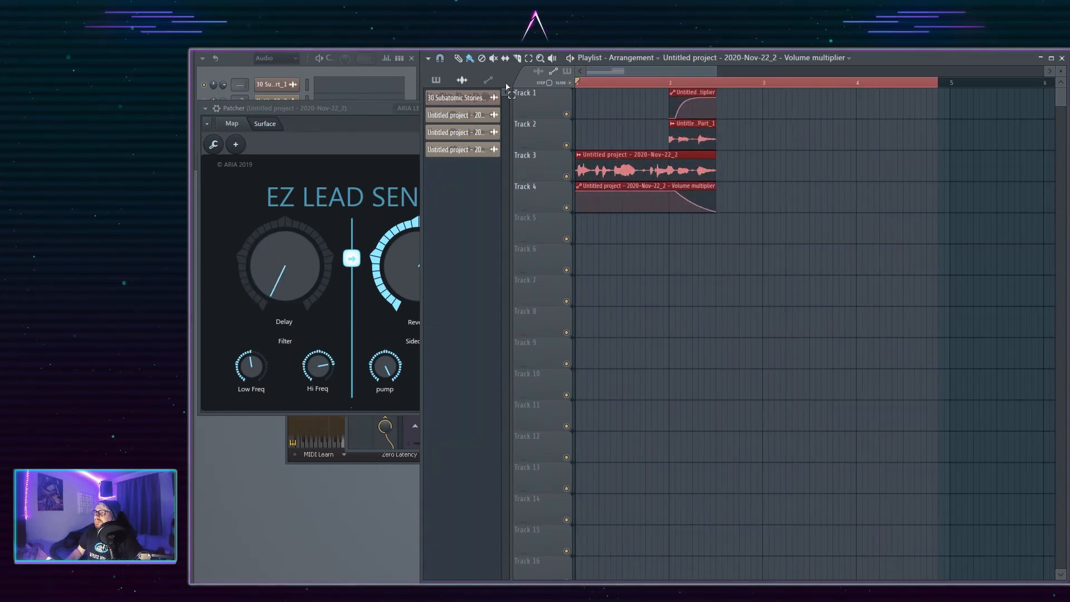
{"action": "left_click", "coordinate": [376, 165]}
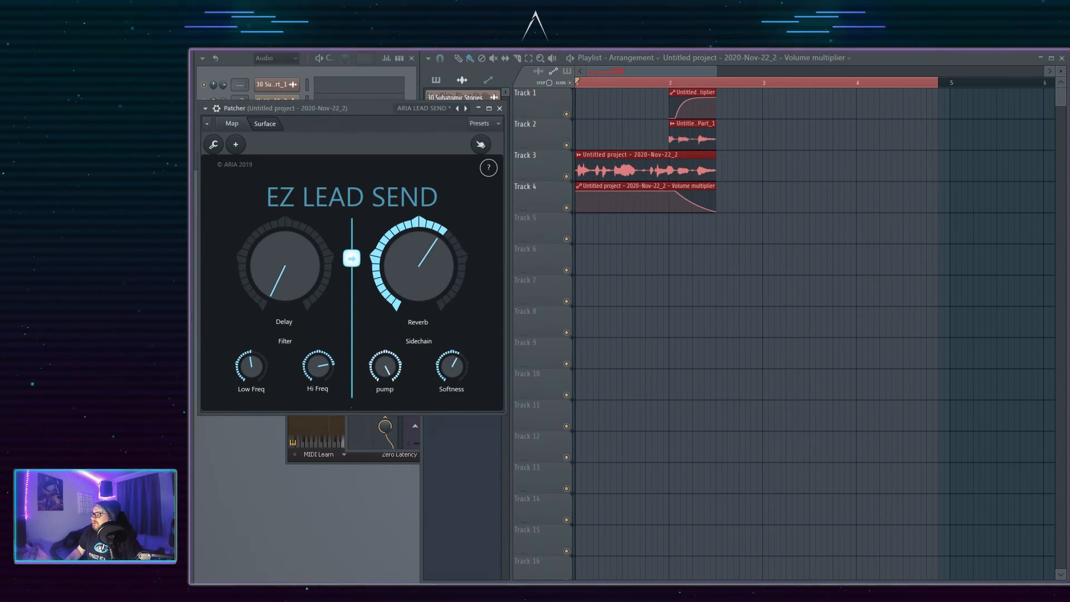
{"action": "left_click", "coordinate": [795, 346]}
{"action": "key", "text": "space"}
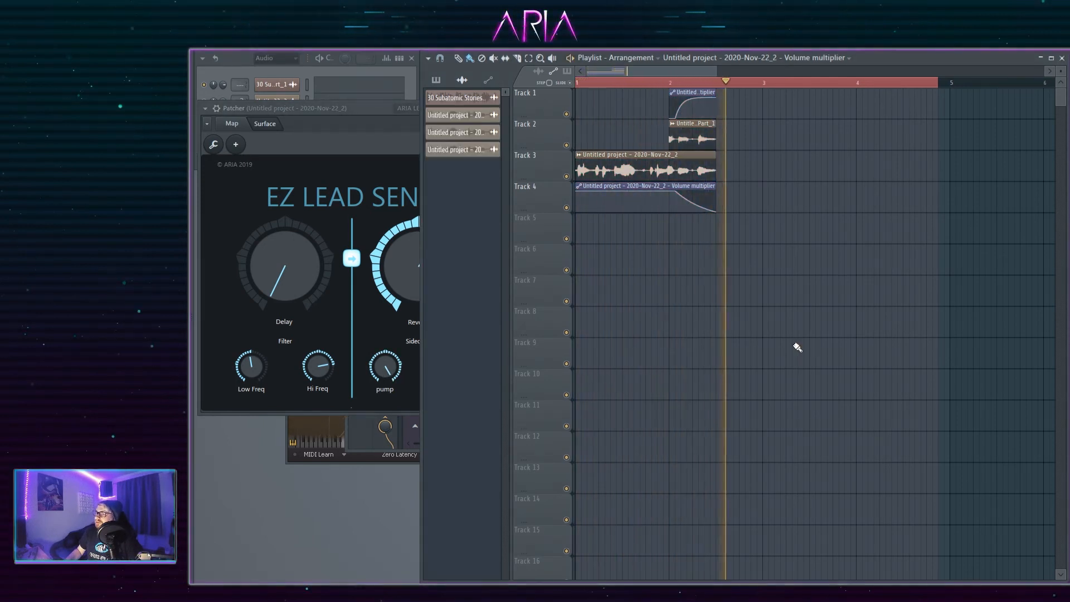
{"action": "key", "text": "space"}
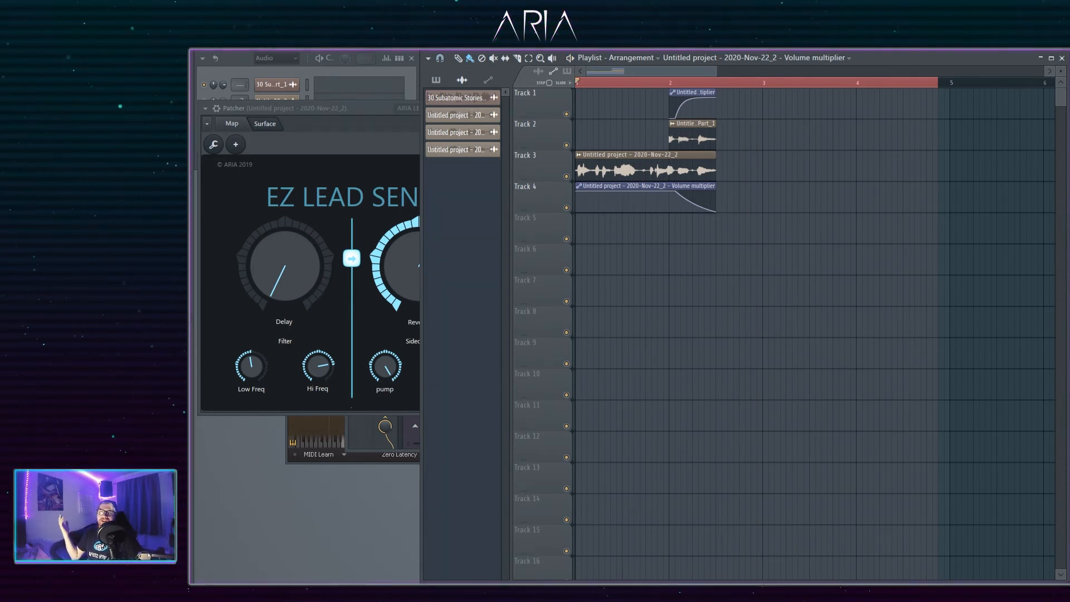